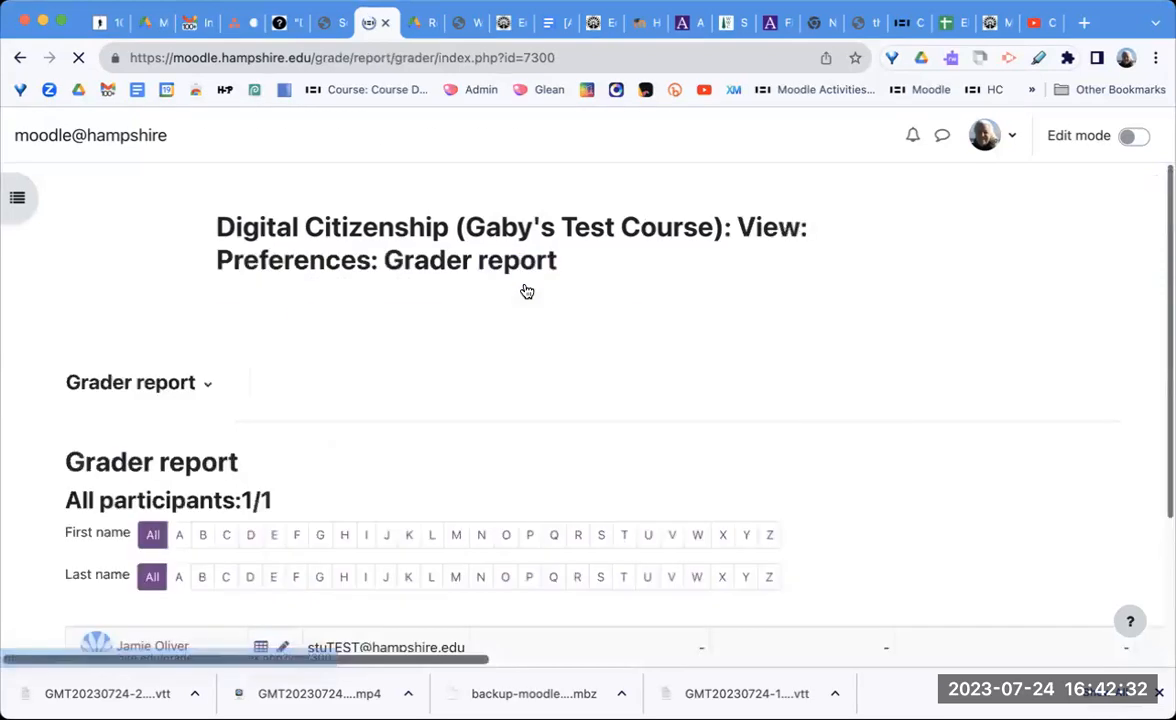
Open the PDF To Annotate assignment from its column in the grader report.
scroll(527, 291, "down", 2)
scroll(527, 291, "down", 2)
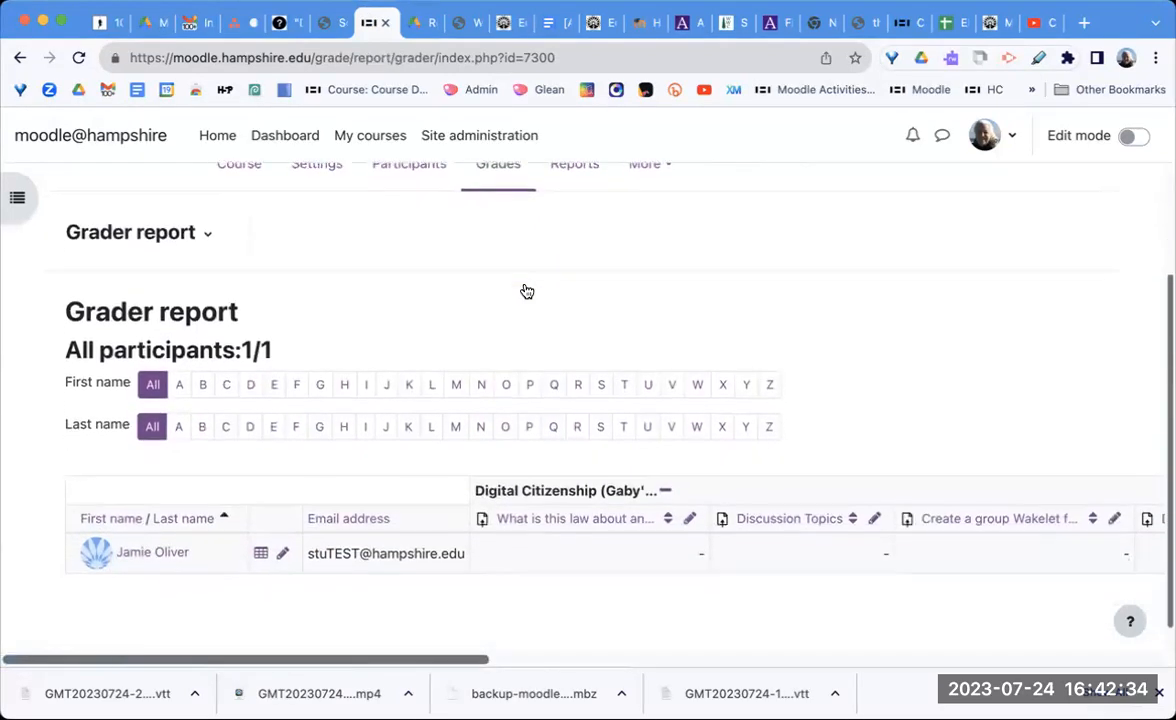
scroll(570, 367, "right", 5)
scroll(570, 368, "right", 6)
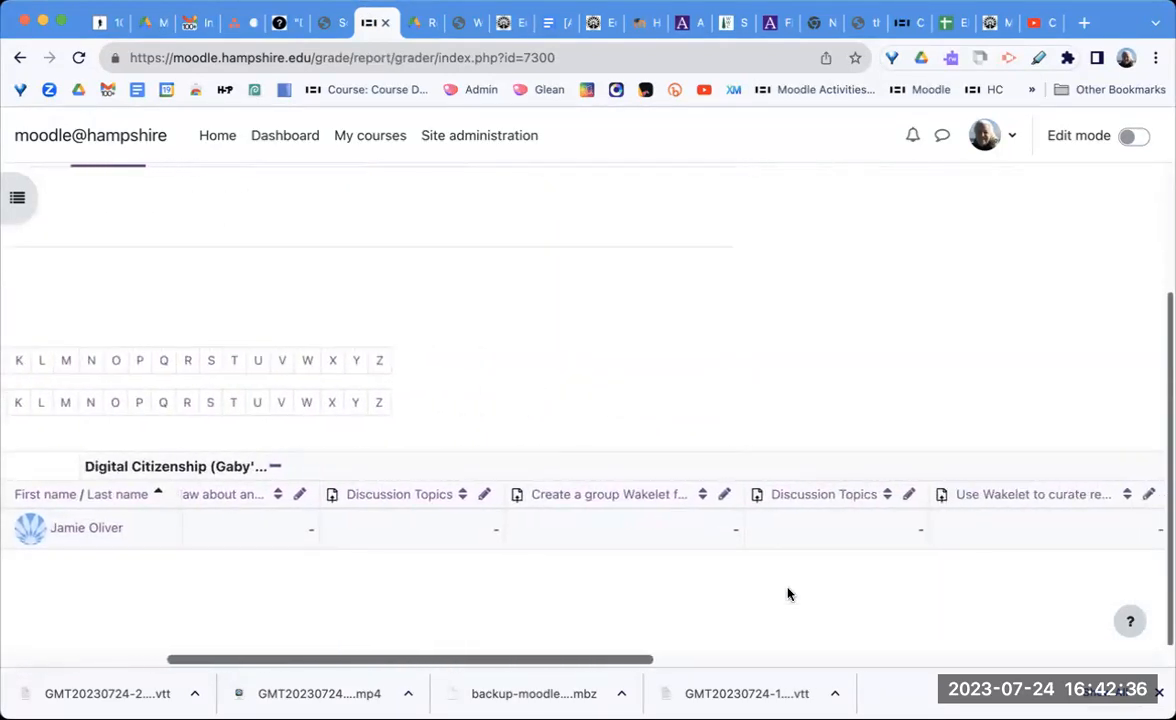
scroll(813, 509, "right", 8)
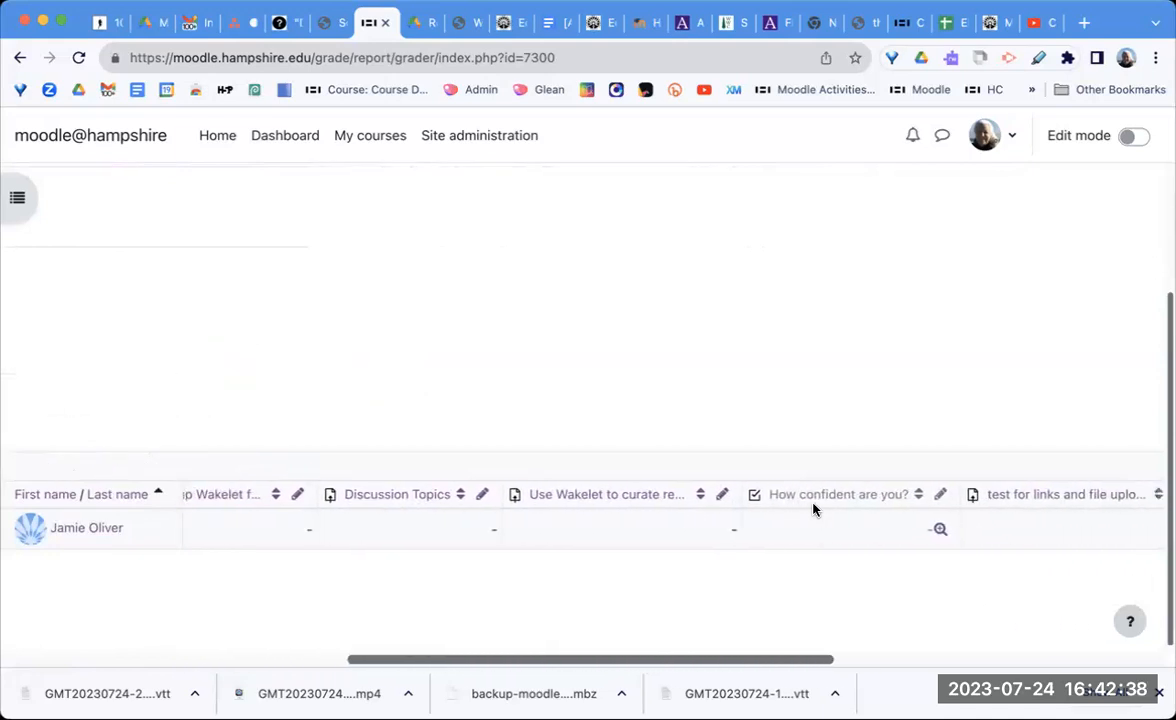
scroll(813, 509, "right", 5)
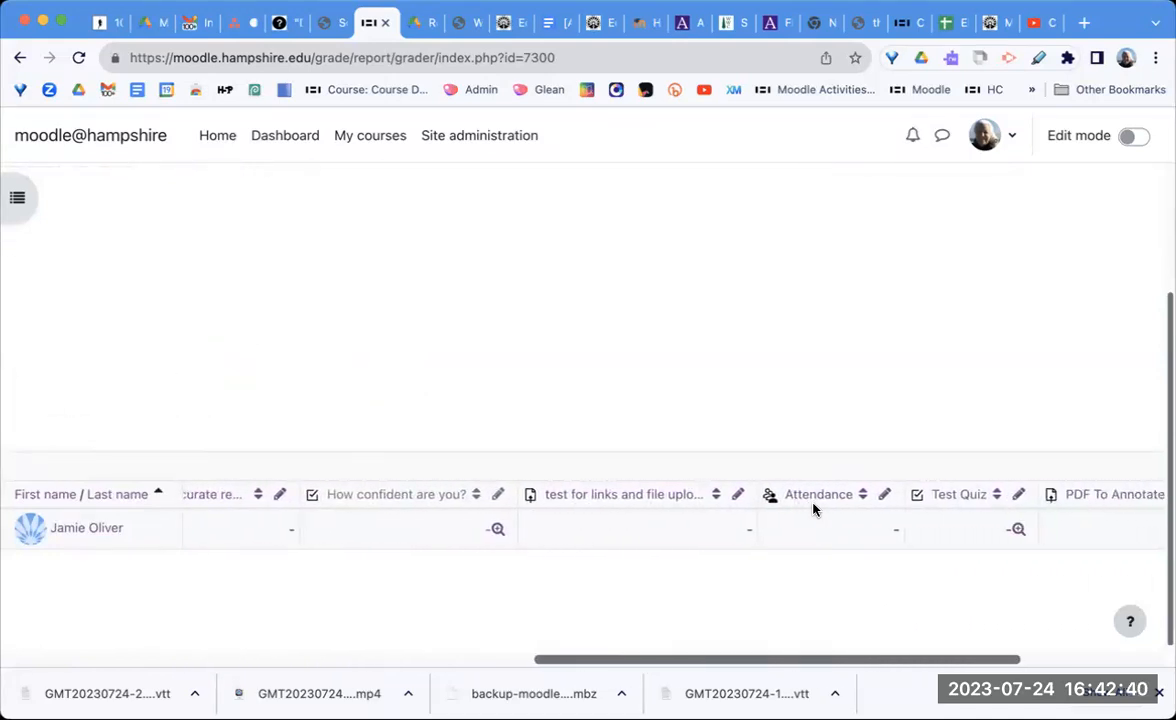
left_click(890, 499)
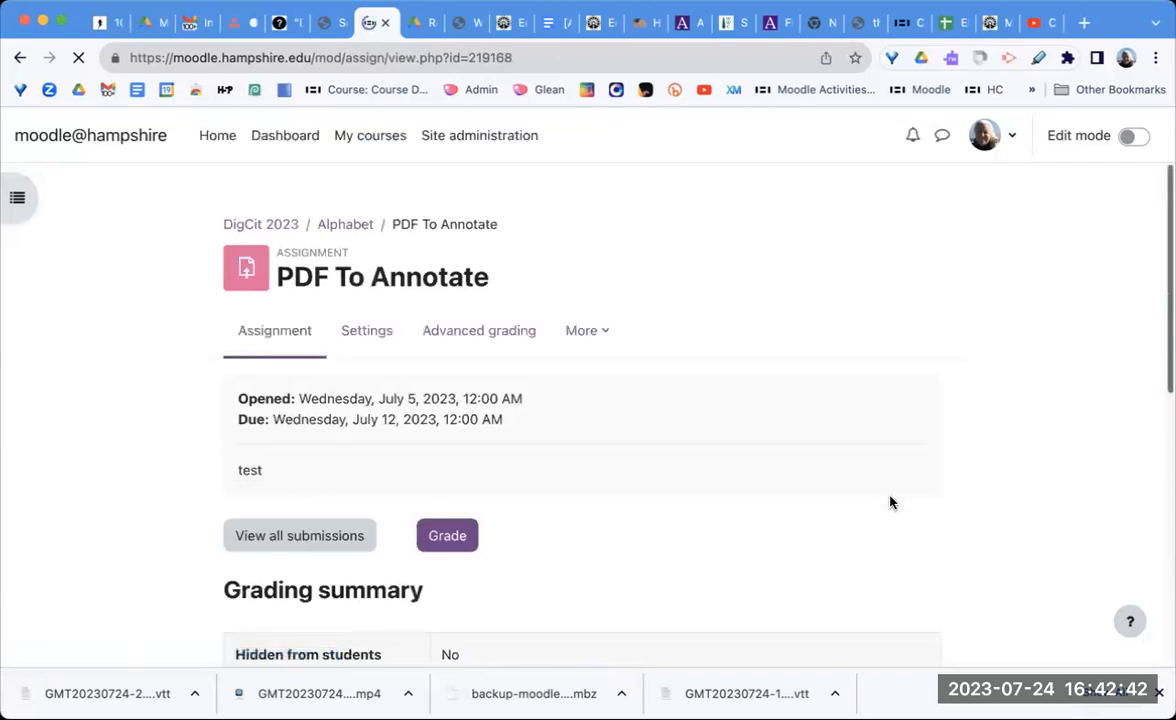
Open the list of all submissions for the PDF To Annotate assignment.
scroll(722, 514, "down", 3)
scroll(720, 515, "down", 2)
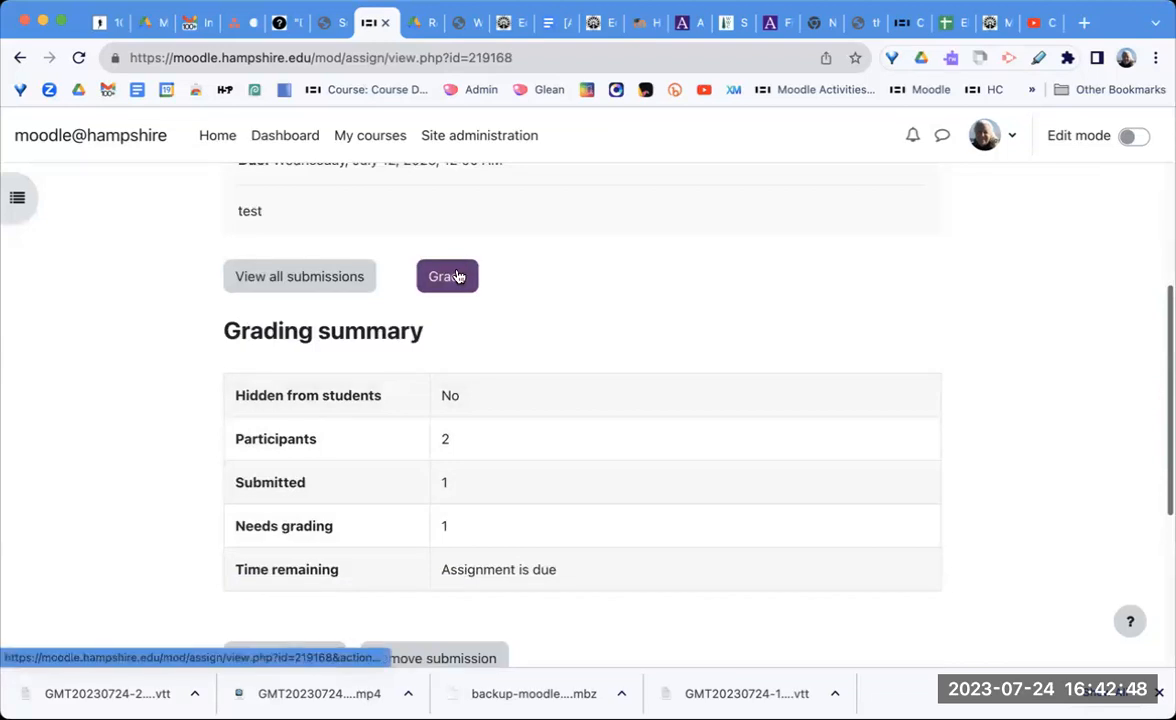
left_click(335, 276)
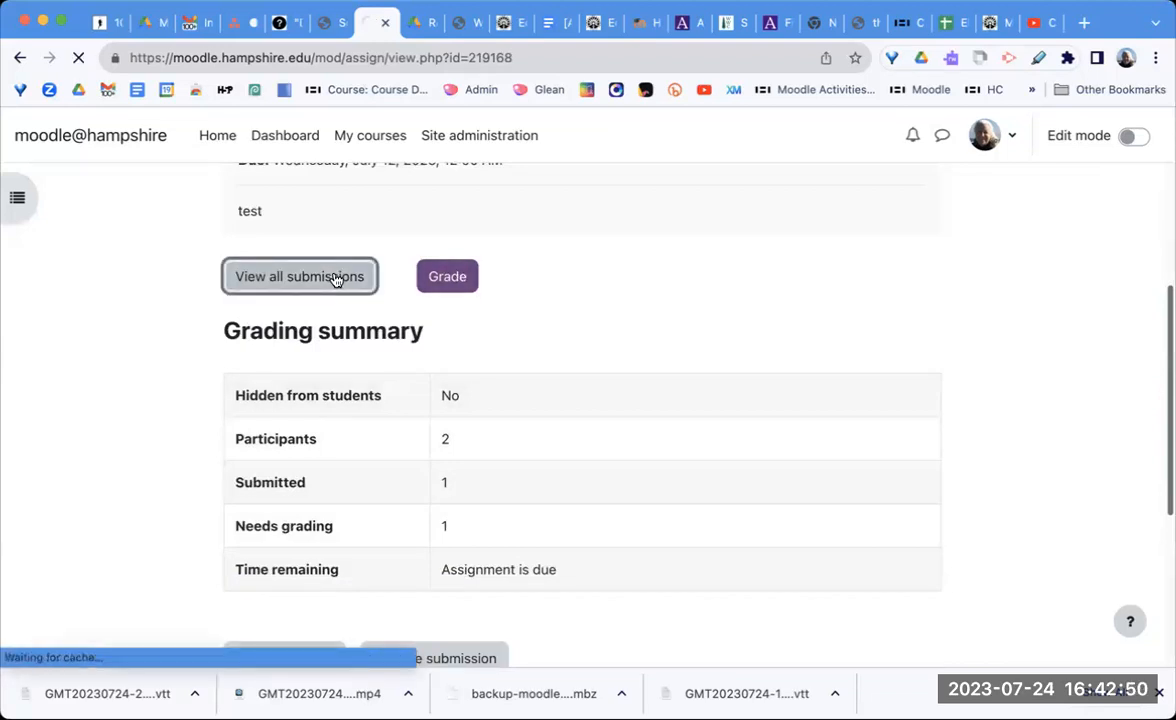
Clear the browser's list of finished downloads and download the submitted file GARH Alphabet13.pdf.
scroll(360, 430, "down", 1)
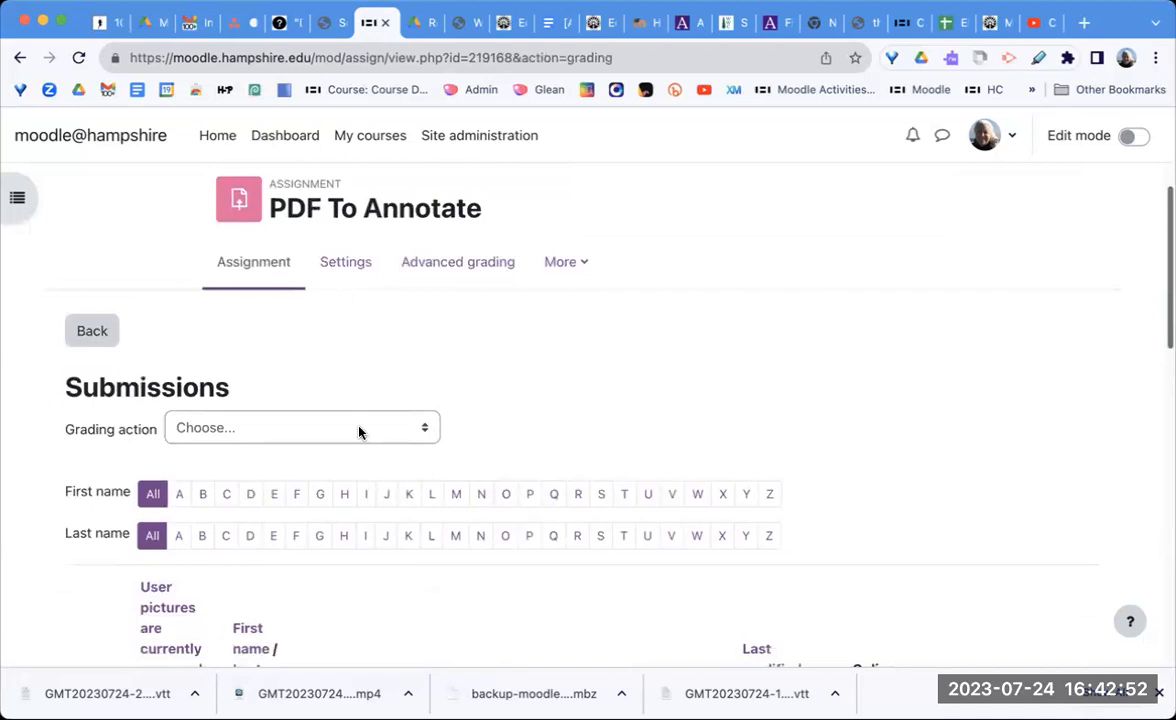
scroll(360, 430, "down", 5)
scroll(360, 482, "down", 2)
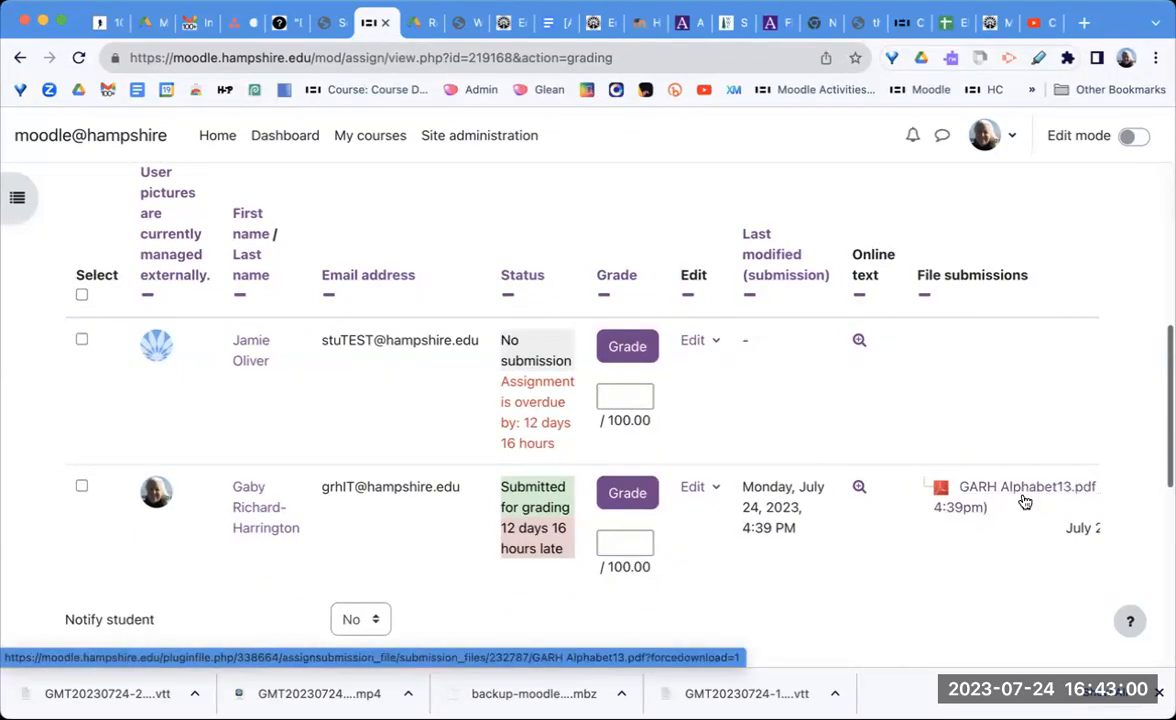
left_click(1158, 686)
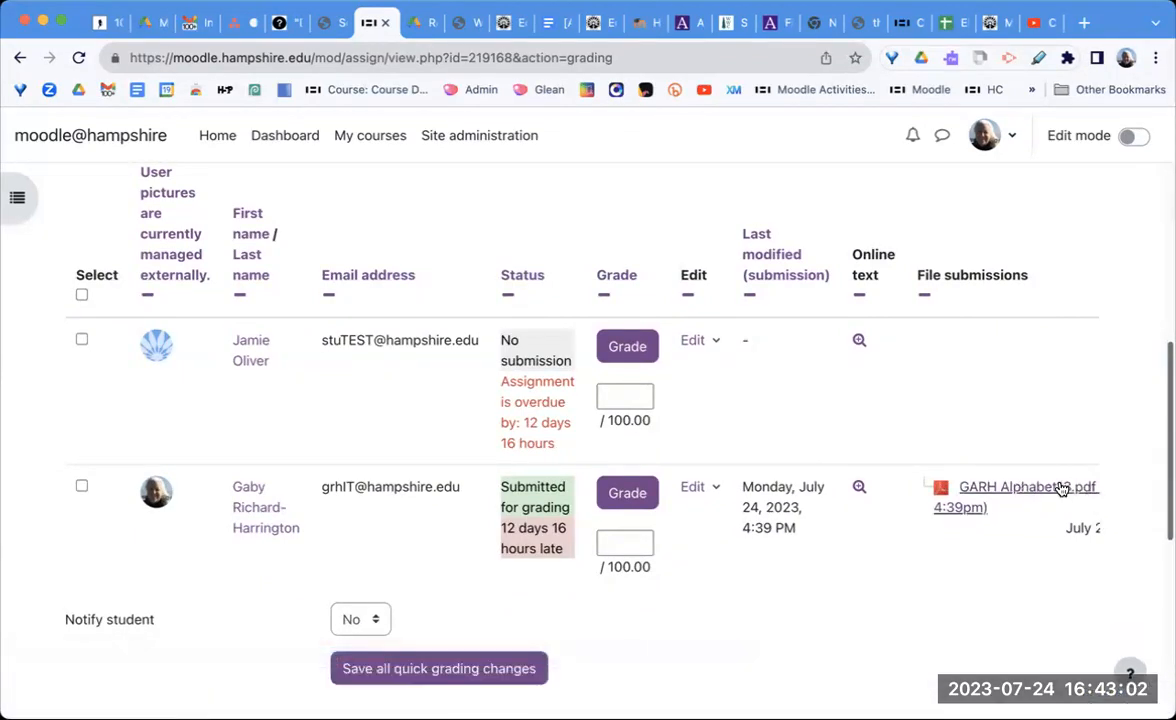
left_click(971, 507)
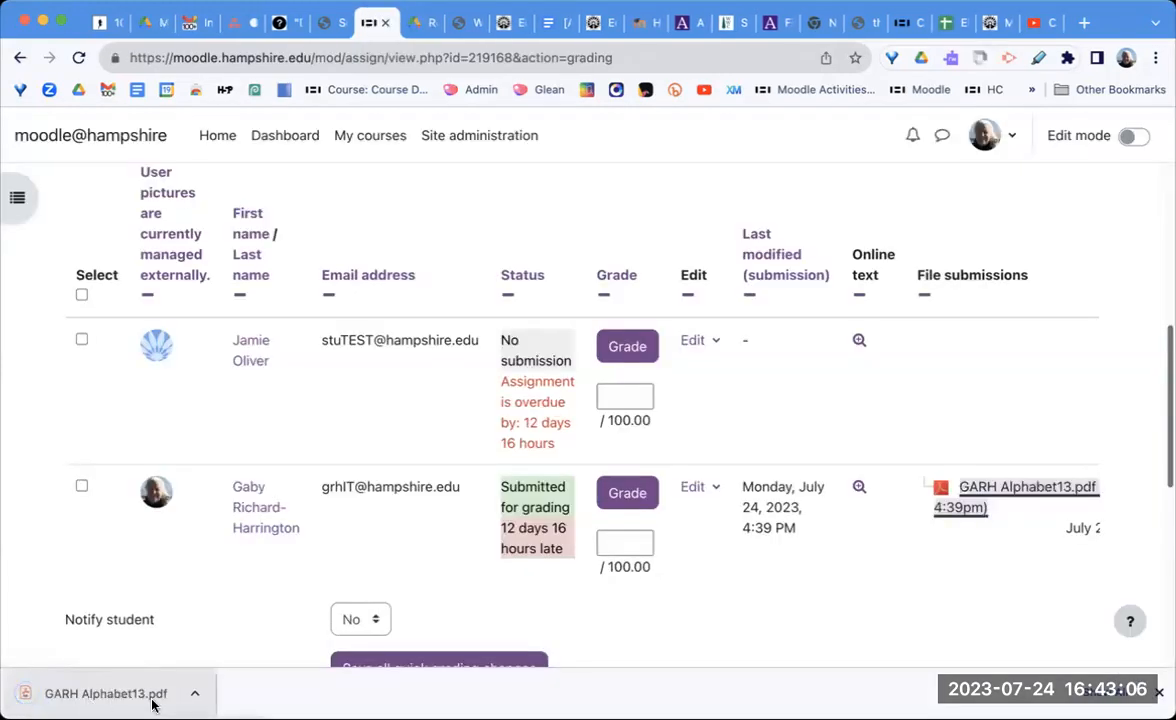
Open the grading page for the late submission, compare the side-by-side layout, and show only the PDF review area with its annotation tools.
left_click(627, 500)
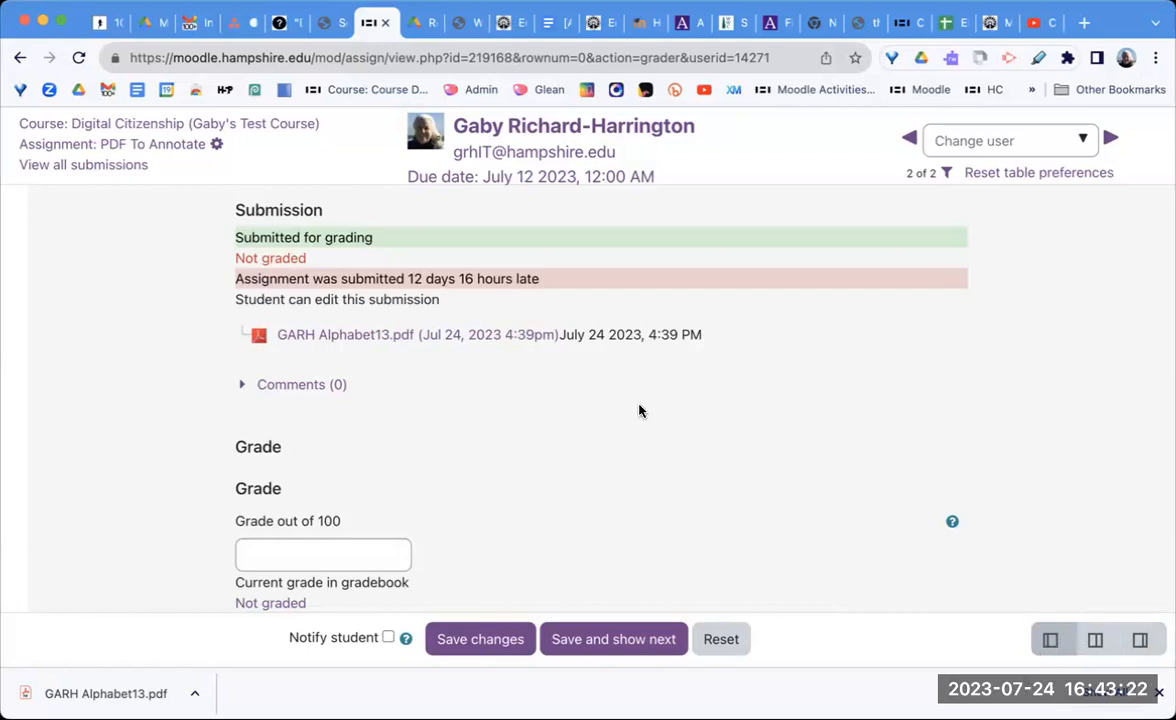
left_click(1094, 641)
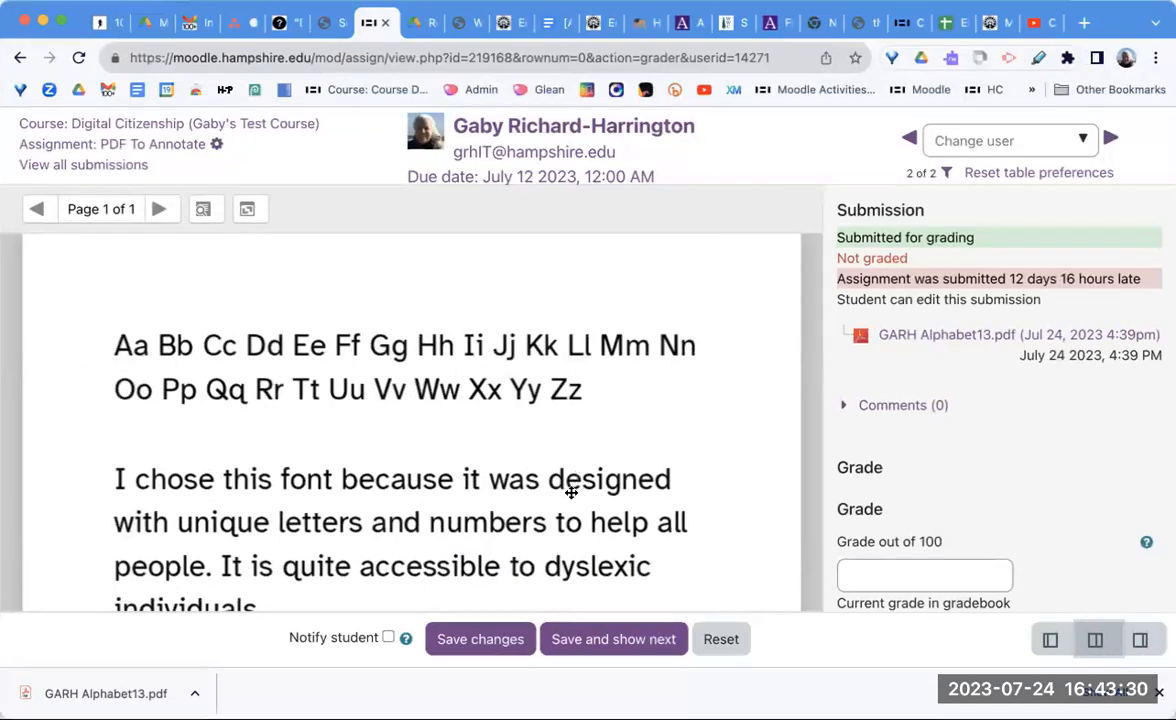
left_click(1141, 640)
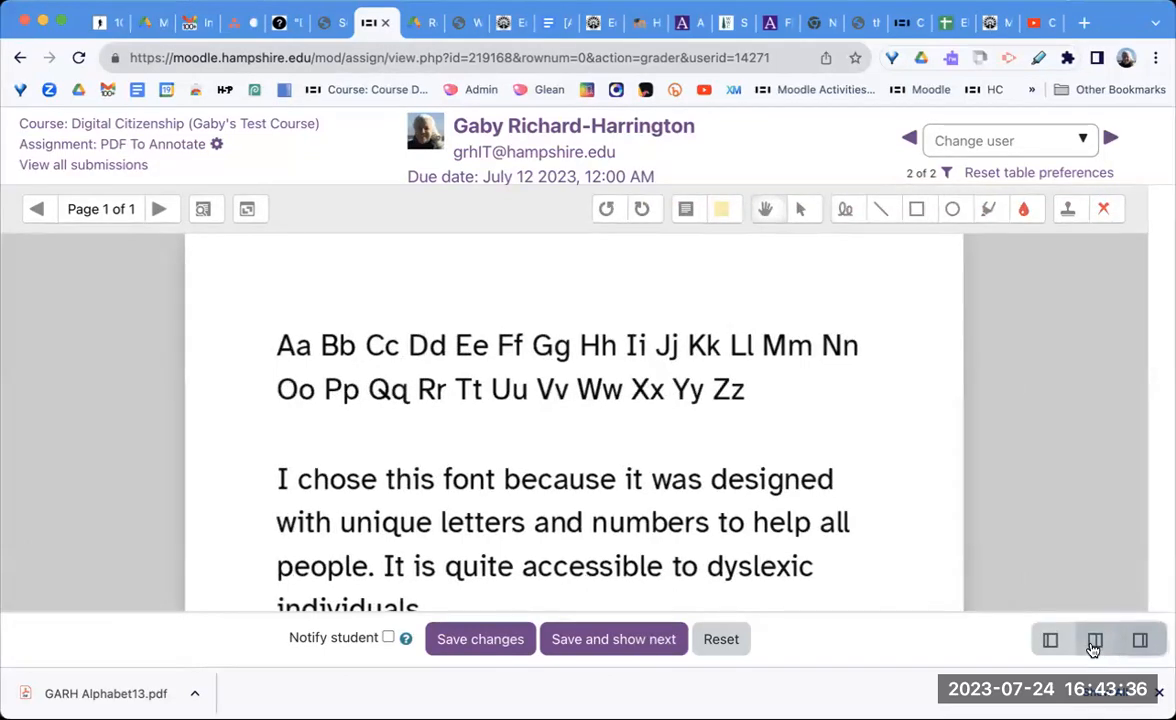
left_click(1094, 642)
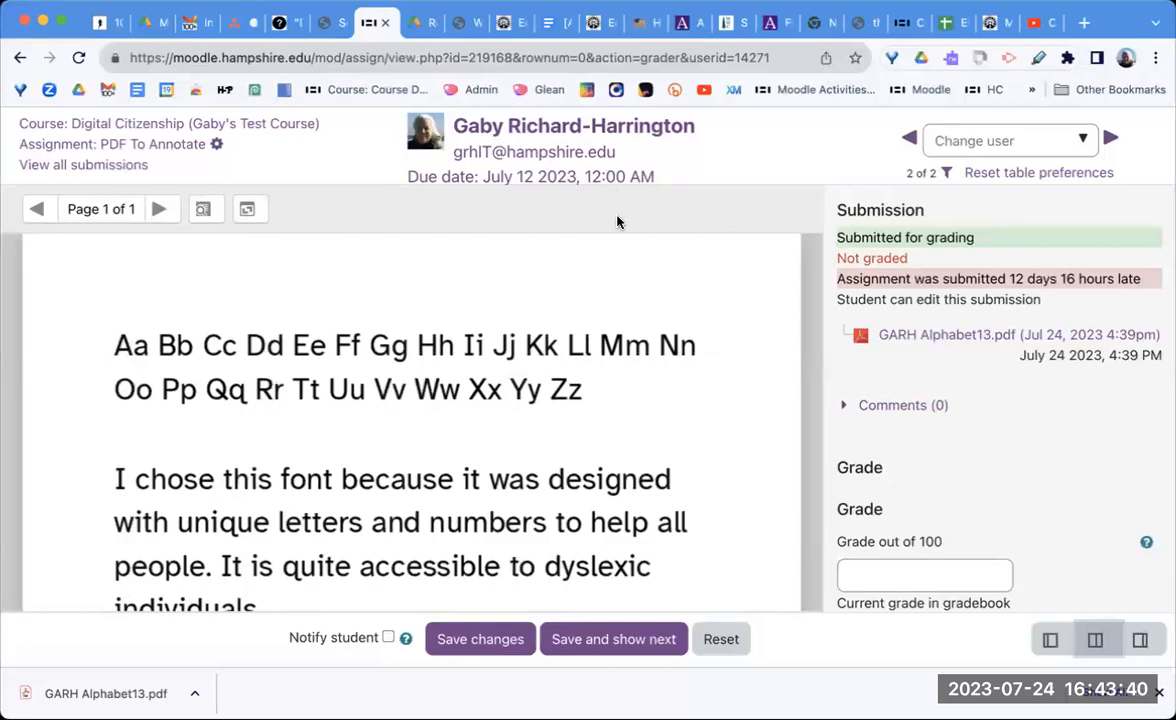
left_click(1141, 641)
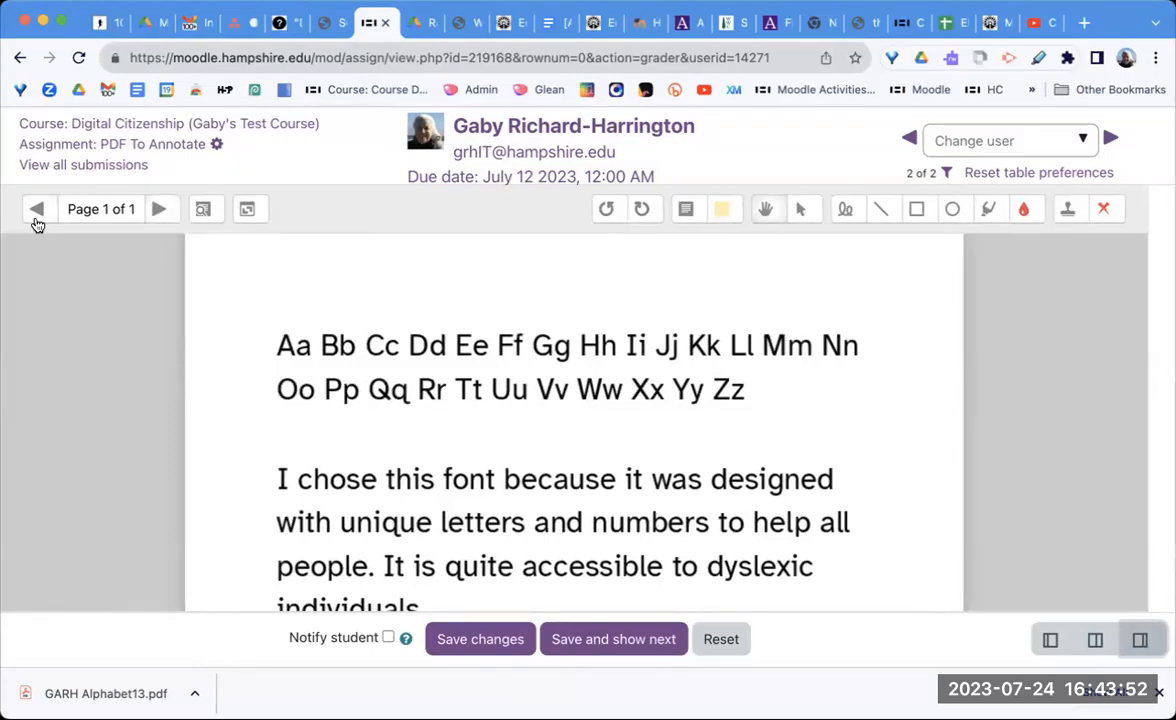
Rotate the PDF page counter-clockwise and return it to its upright orientation.
left_click(607, 212)
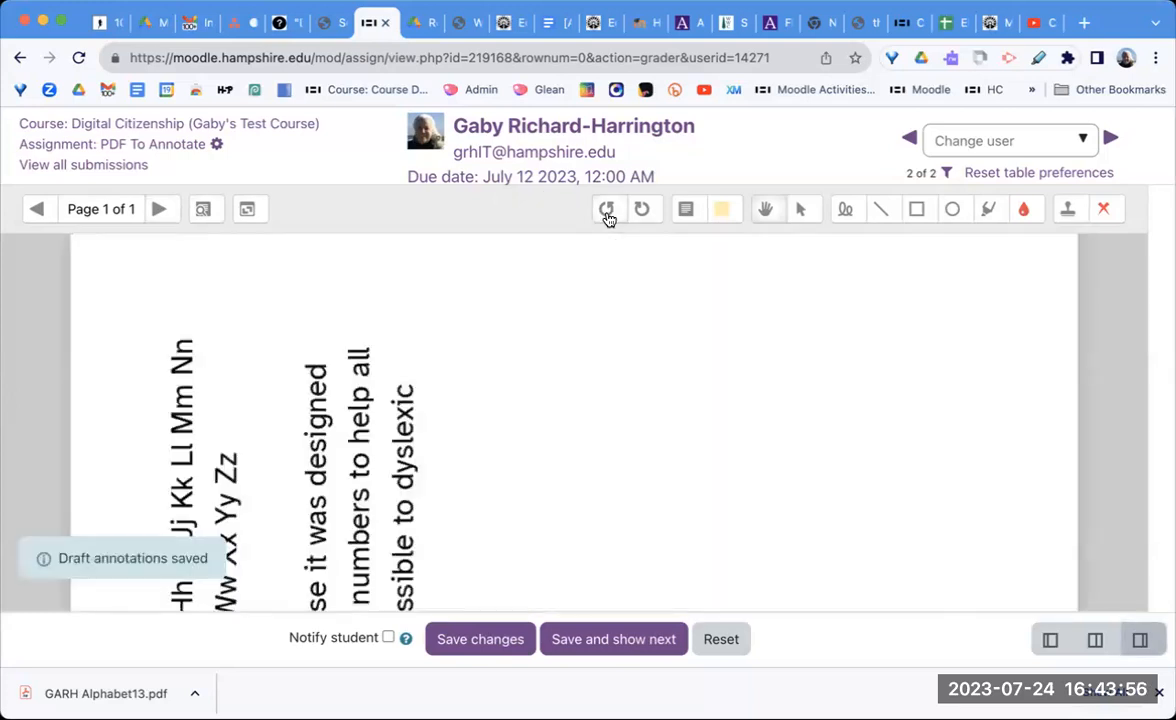
left_click(607, 212)
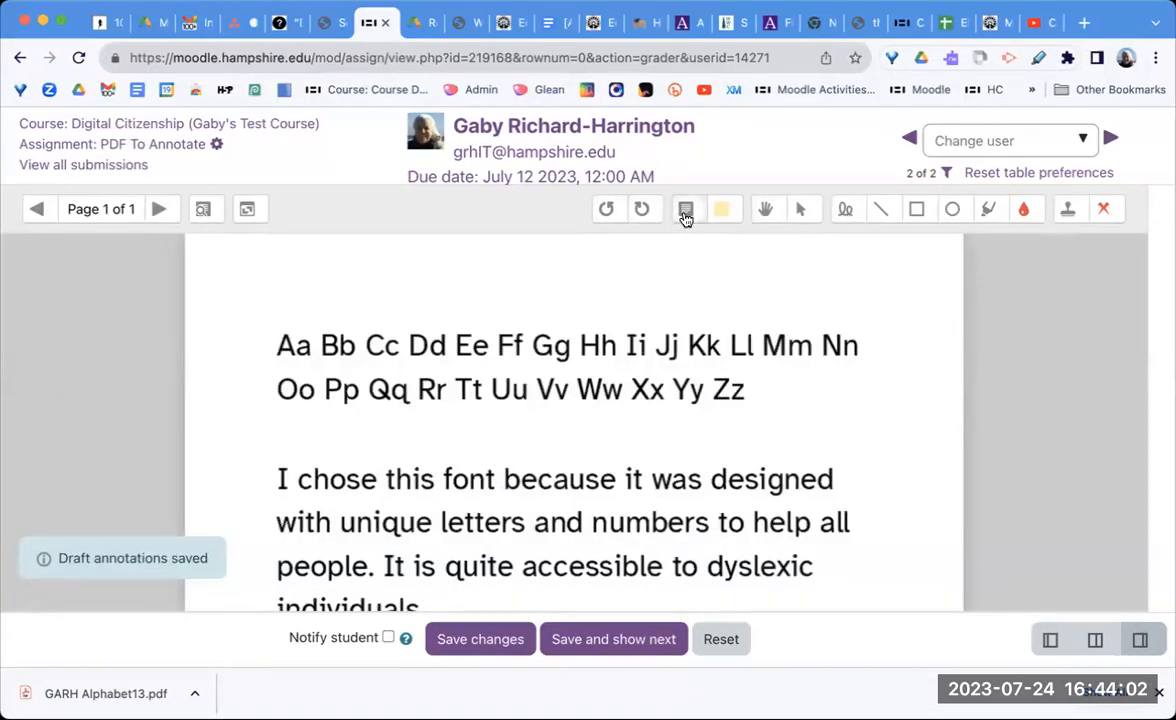
Add a yellow comment reading "It seems that you missed the Ss." above the end of the alphabet's first line.
left_click(685, 218)
mouse_move(740, 268)
left_mouse_down()
mouse_move(794, 270)
mouse_move(886, 324)
left_mouse_up()
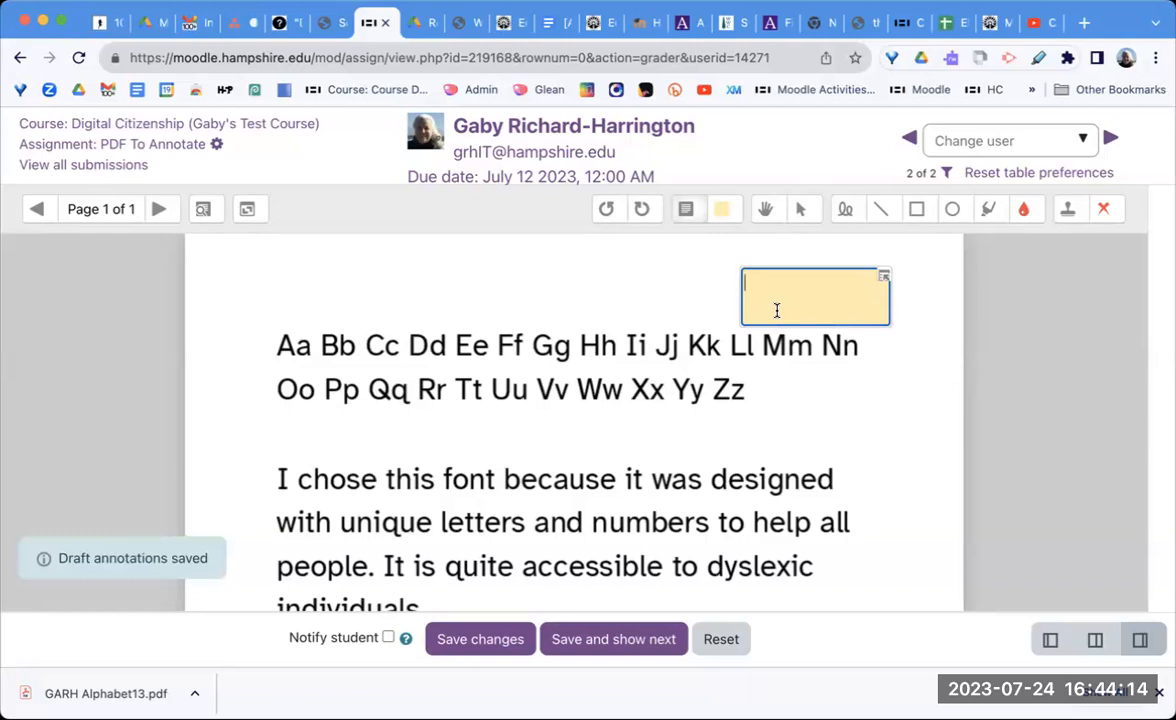
type("It")
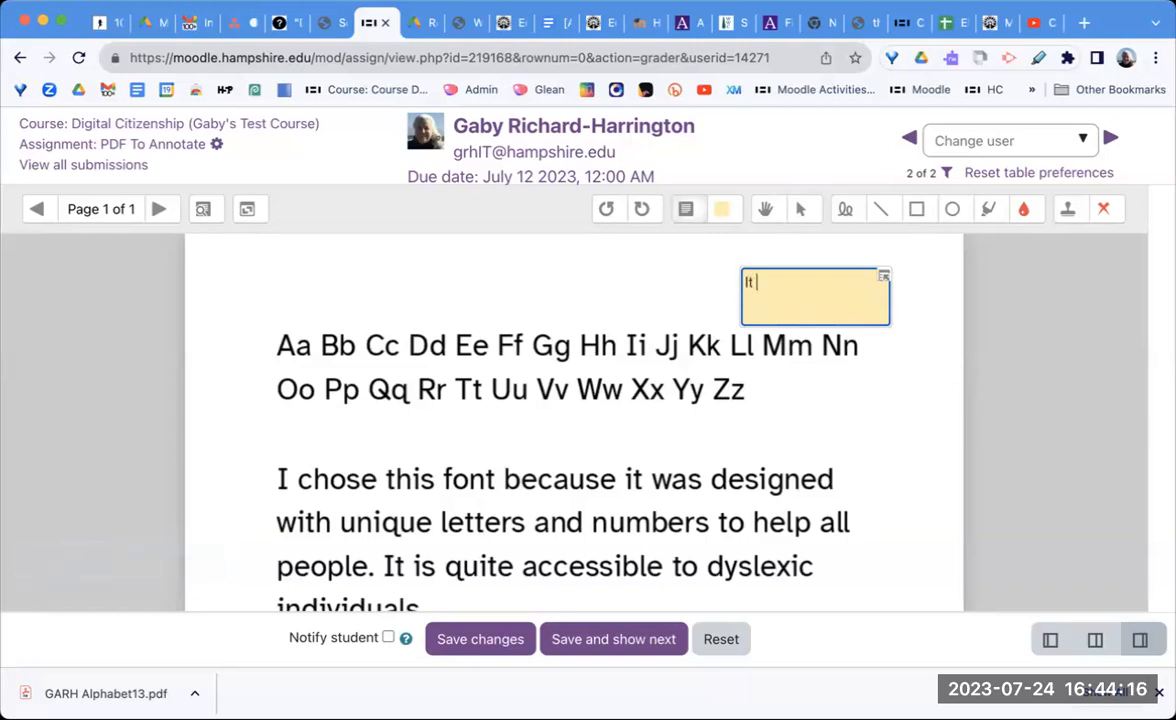
type(" seems that you missed the Ss.")
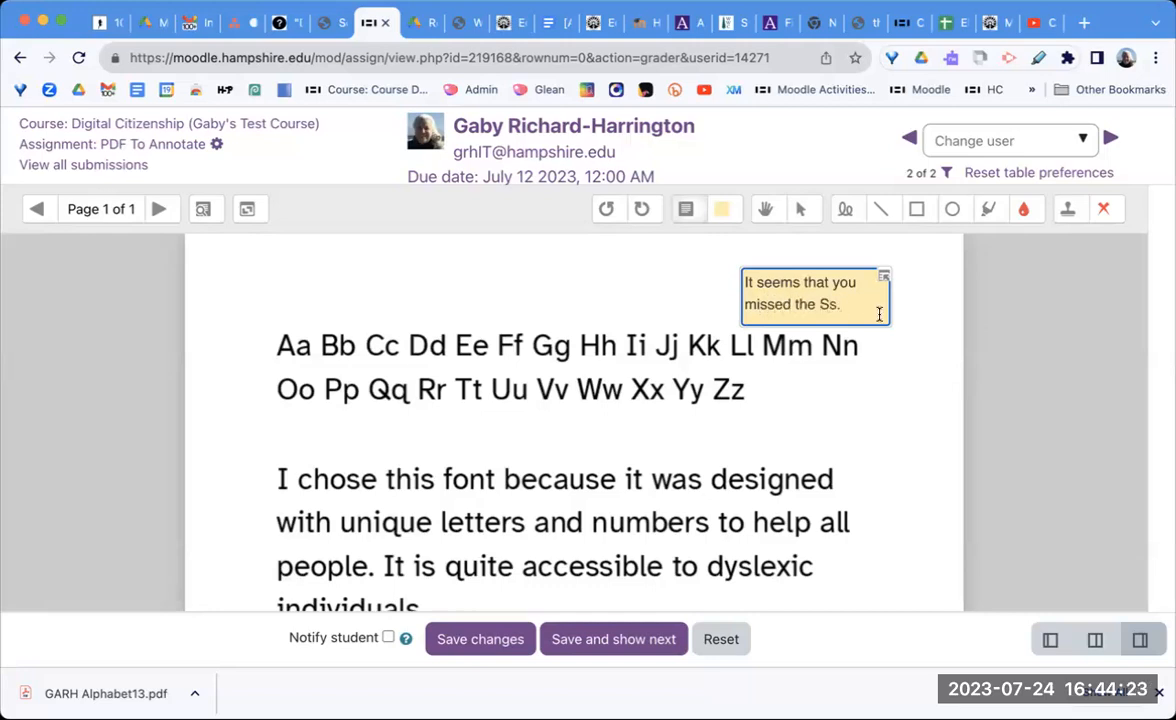
left_click(938, 342)
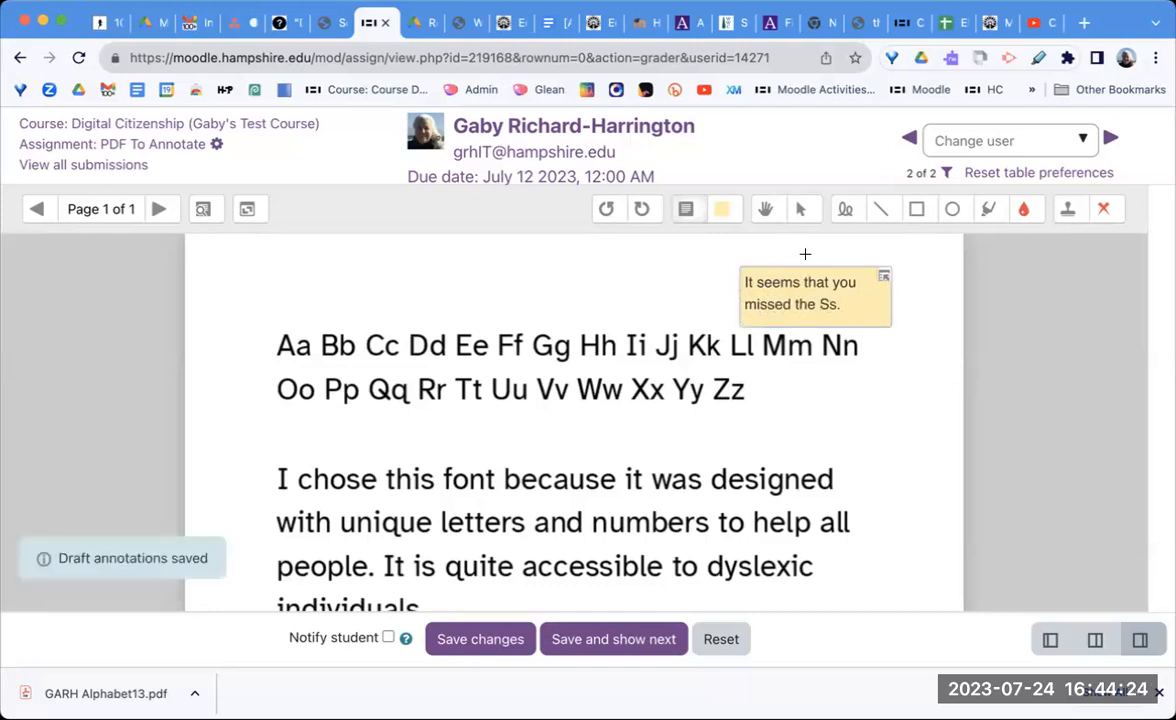
View the available comment colours, and expand and collapse the yellow comment to check how it displays.
left_click(719, 211)
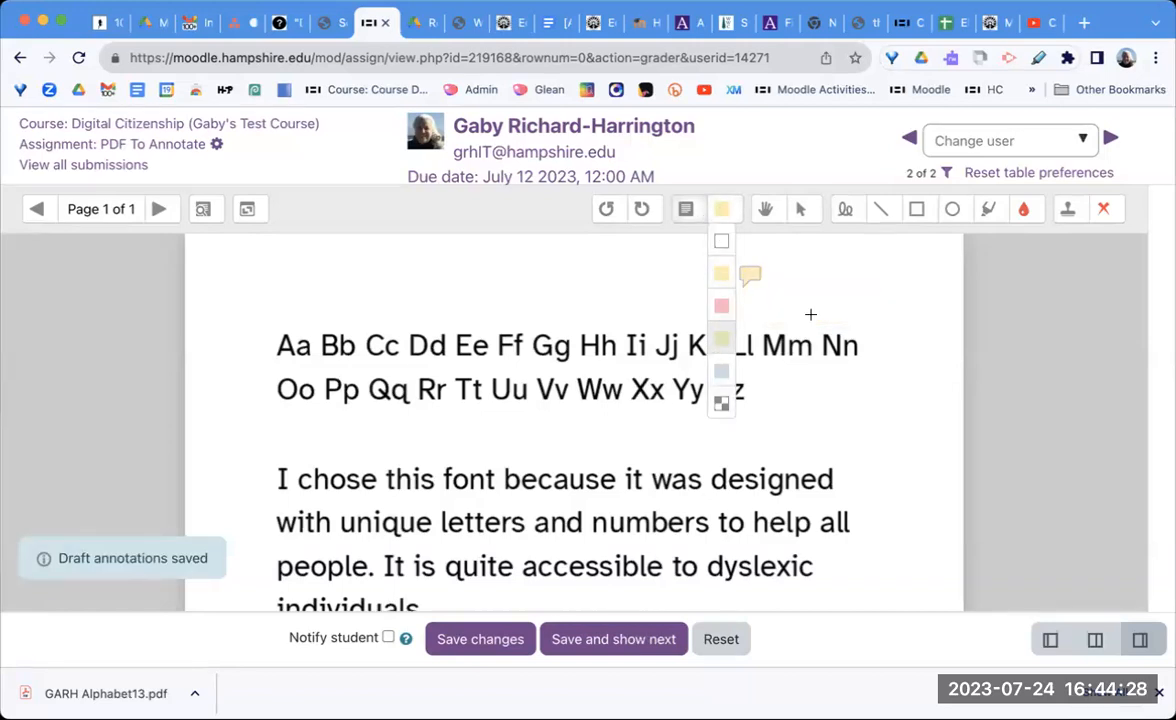
left_click(750, 274)
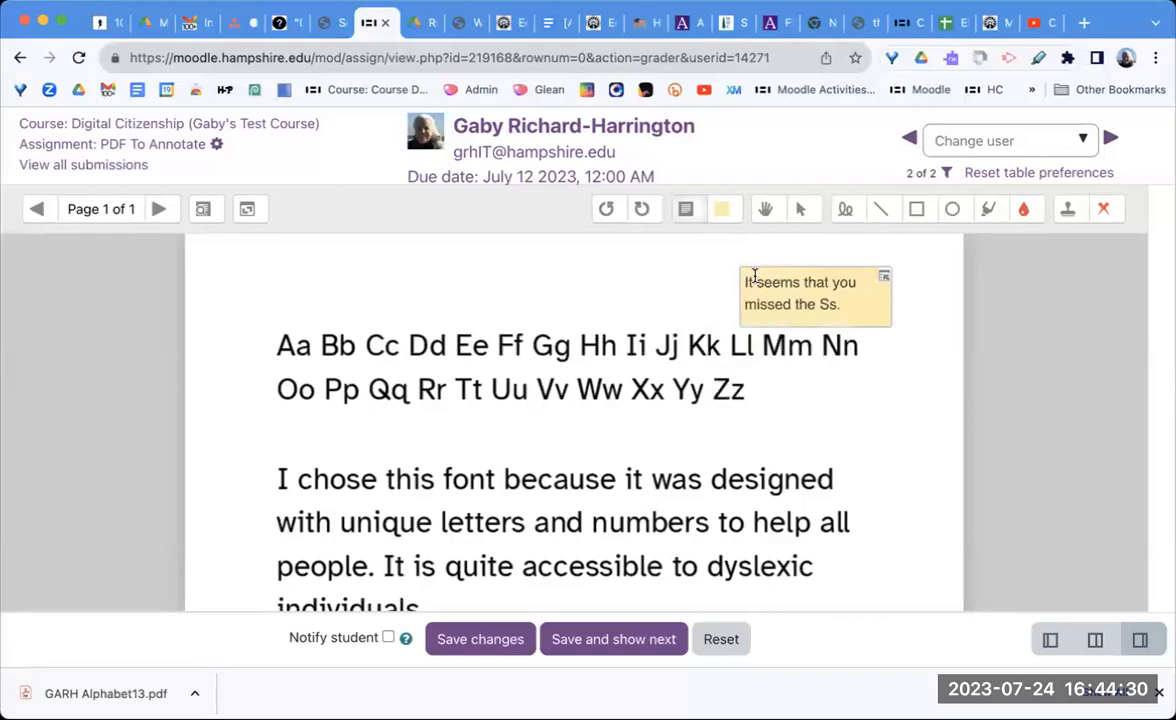
left_click(1049, 361)
left_click(746, 275)
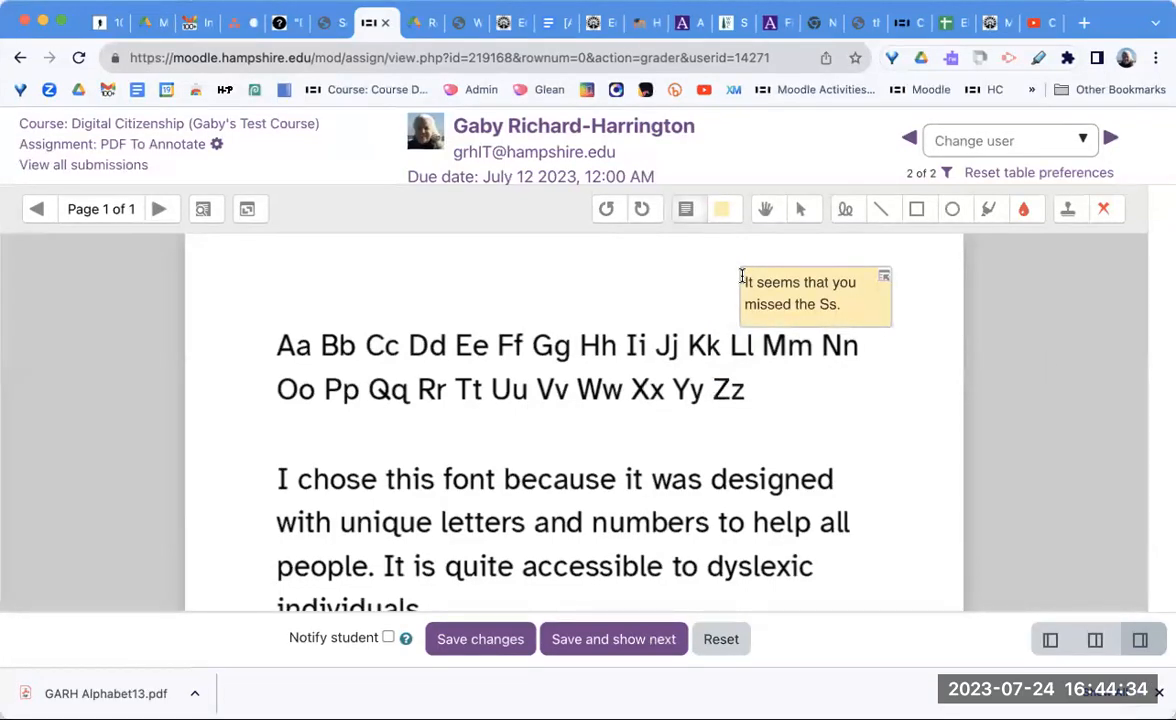
left_click(767, 210)
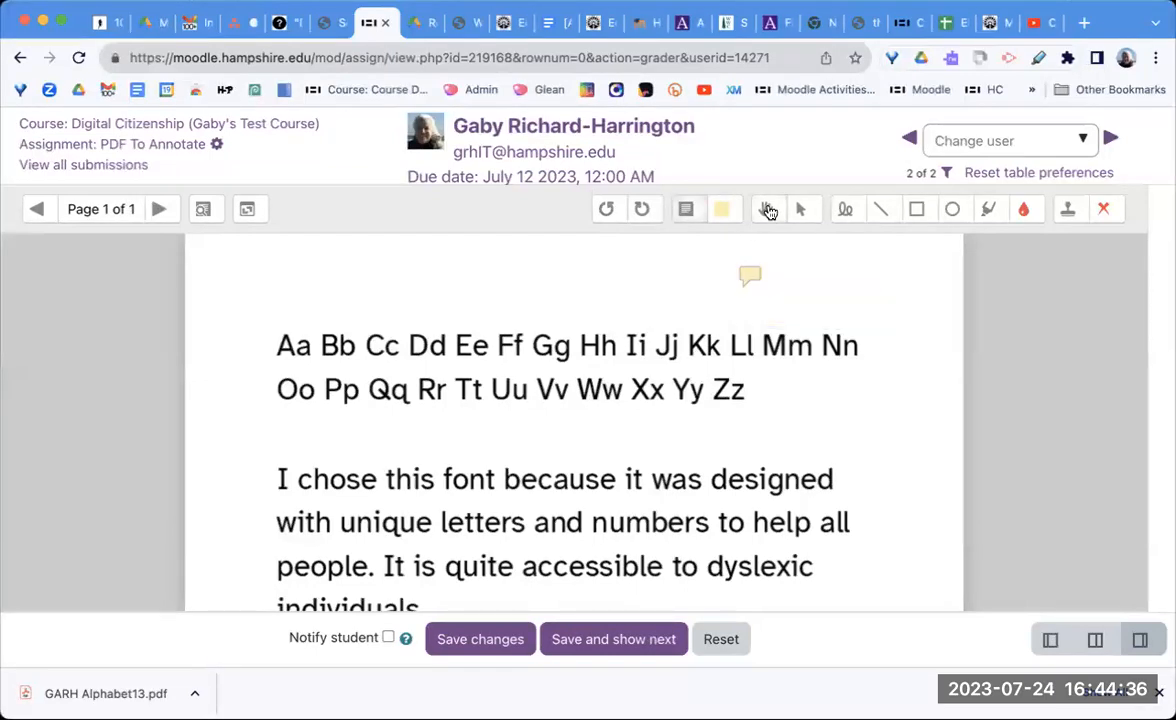
left_click(751, 274)
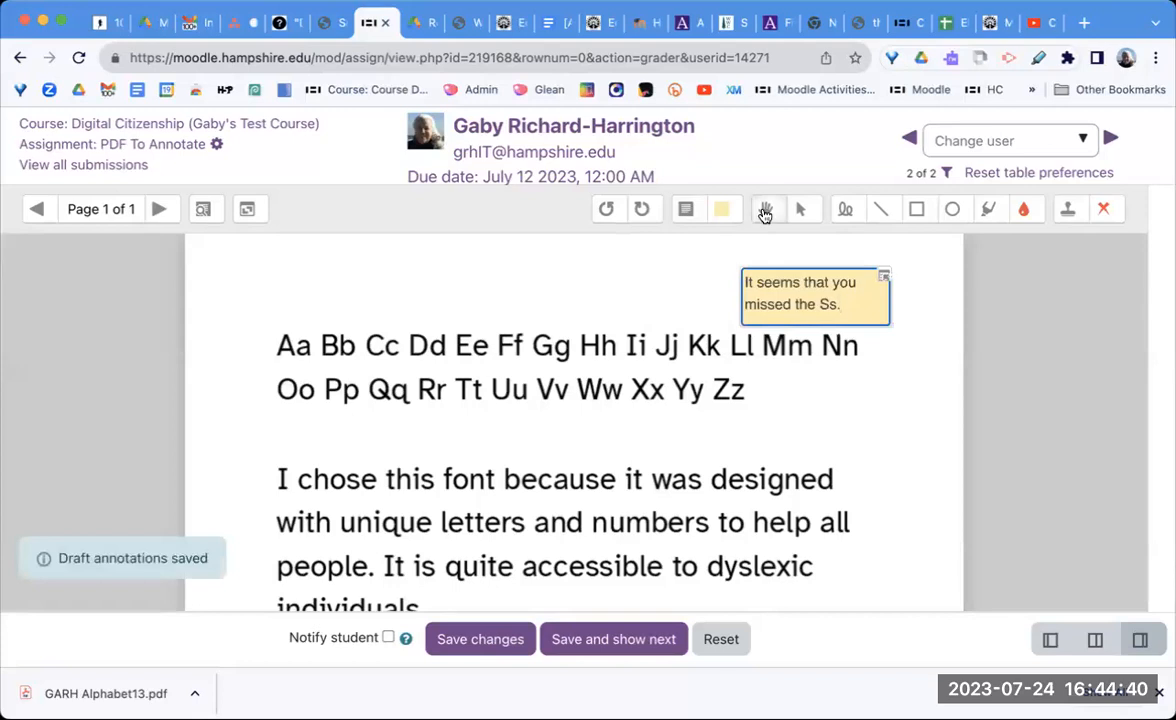
left_click(765, 210)
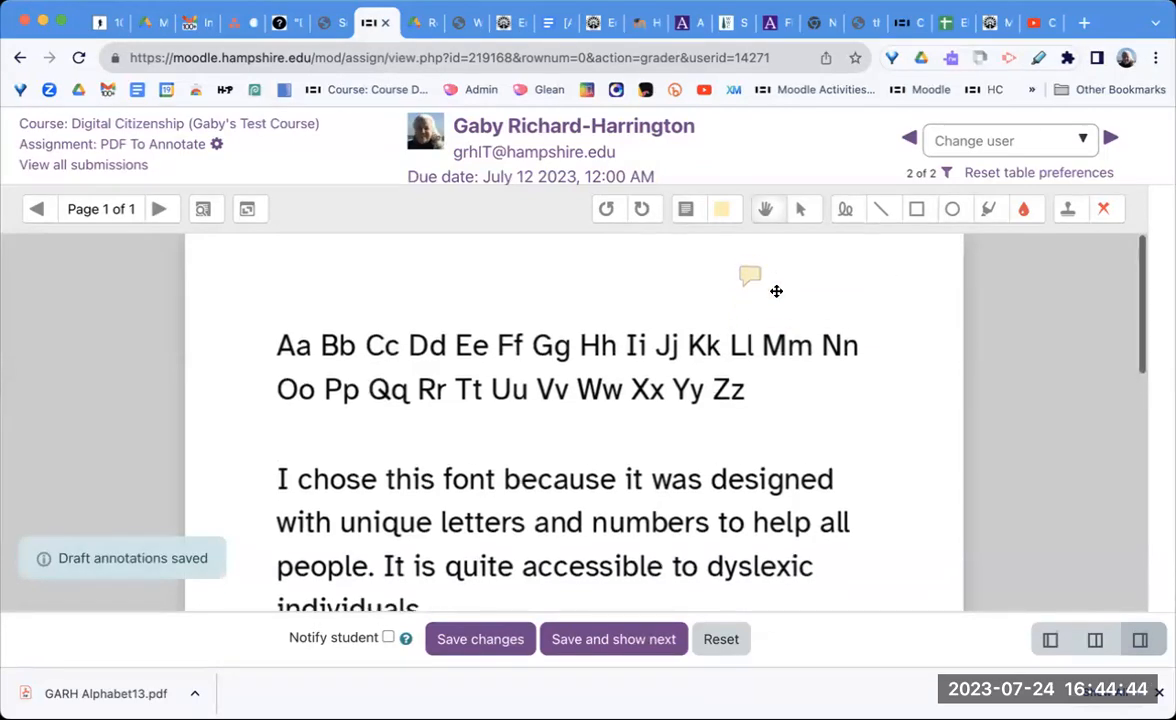
With the red pen, draw a vertical mark between "Rr" and "Tt" and handwrite "Ss" beneath it.
left_click(845, 212)
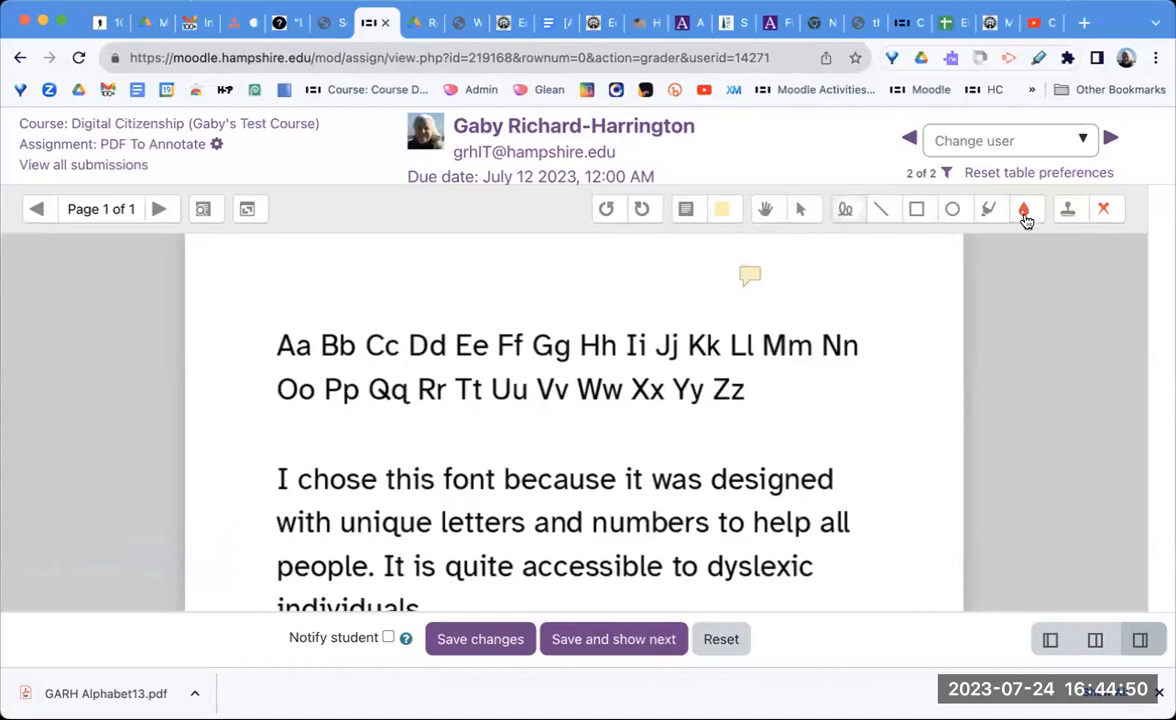
left_click(1023, 210)
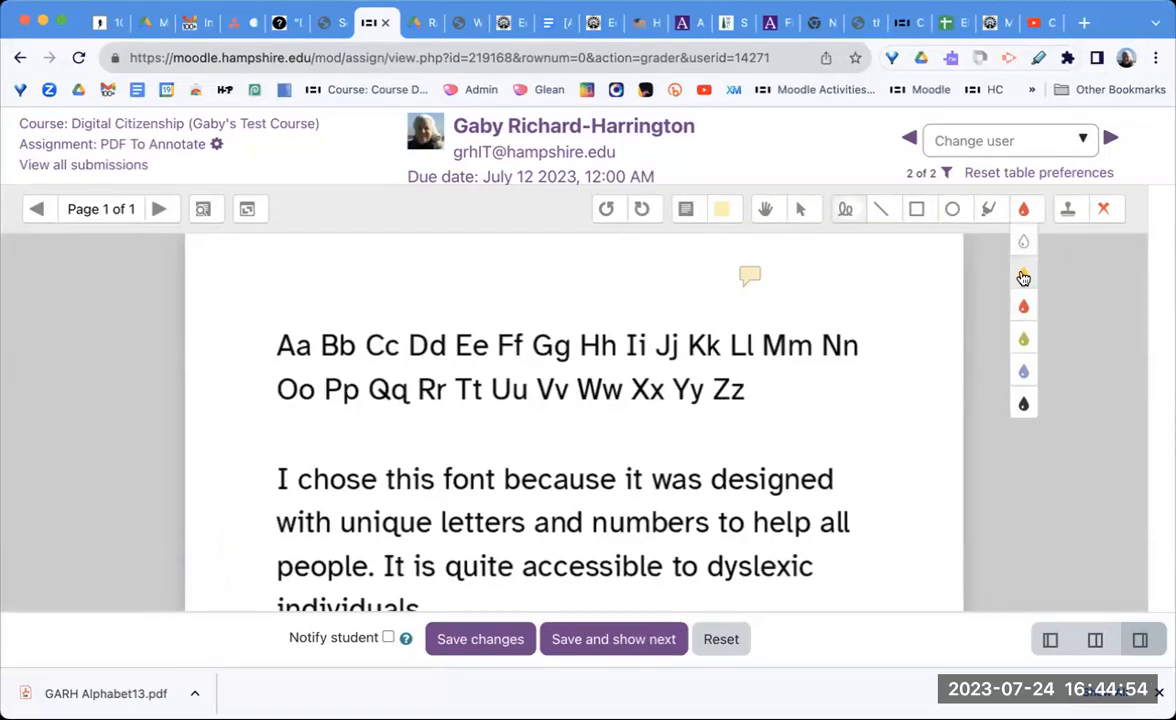
left_click(1023, 305)
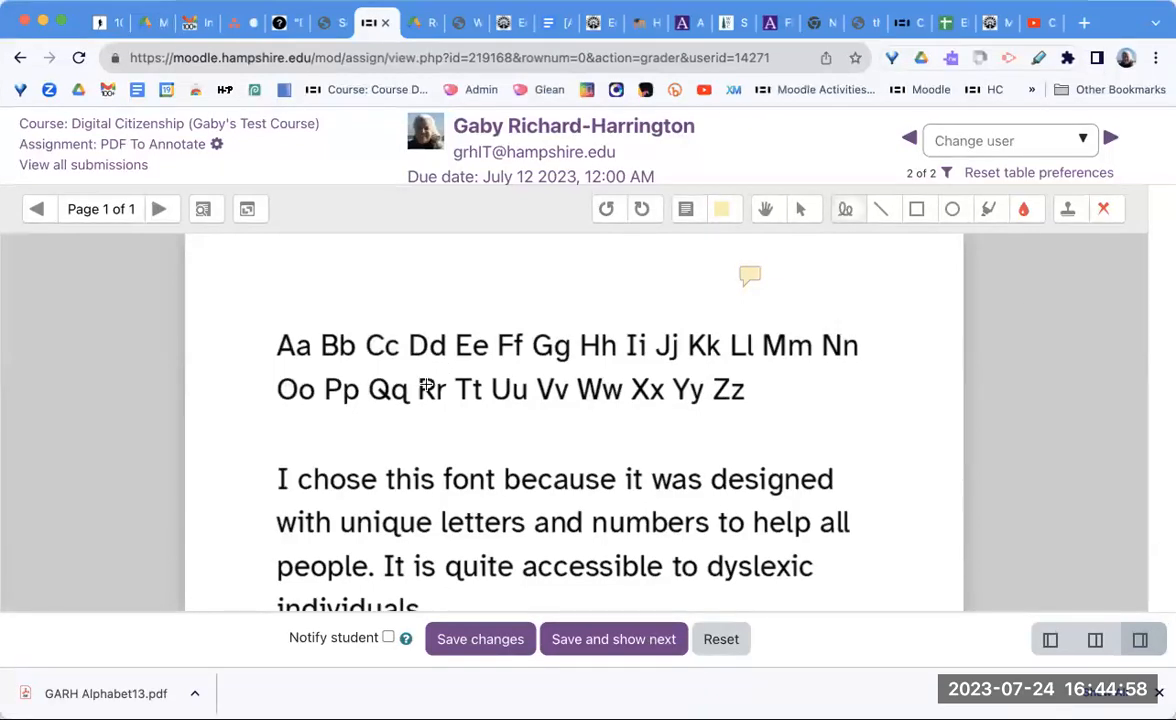
mouse_move(450, 377)
left_mouse_down()
mouse_move(449, 424)
mouse_move(483, 424)
left_mouse_up()
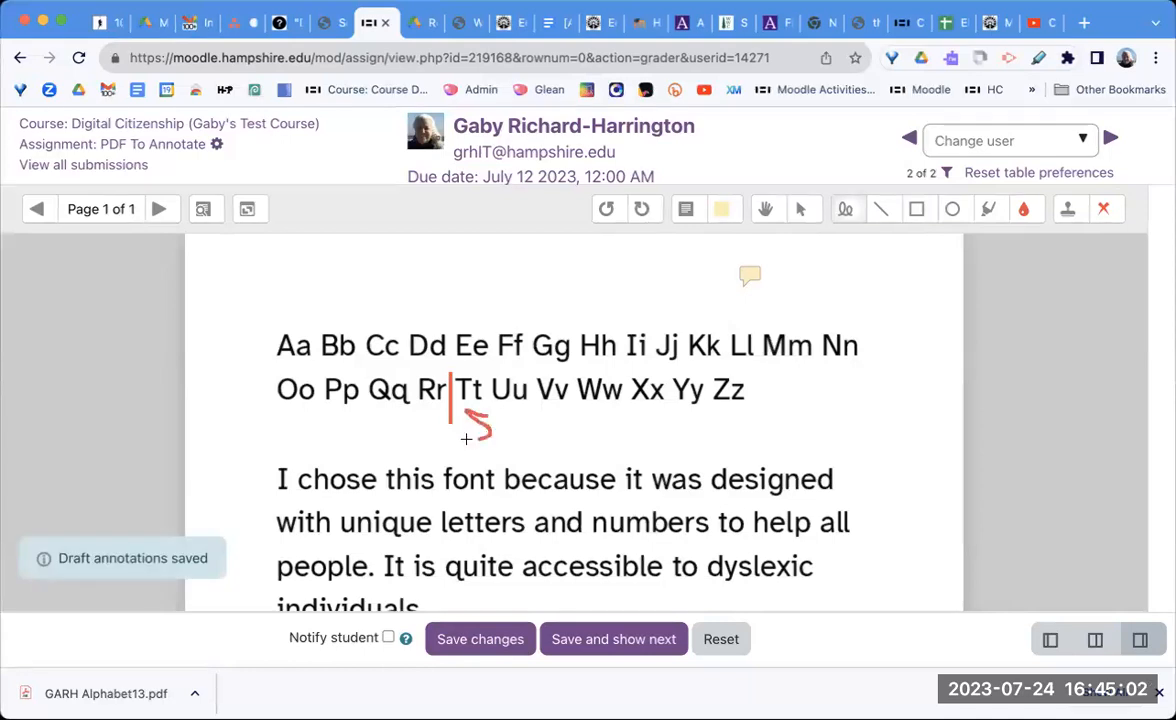
left_click_drag(509, 428, 501, 438)
Draw three straight red lines near the end of the alphabet's first line, two crossing and one diagonal beside them.
left_click(881, 210)
mouse_move(830, 293)
left_mouse_down()
mouse_move(909, 293)
mouse_move(874, 330)
mouse_move(884, 378)
left_mouse_up()
left_click_drag(904, 268, 958, 348)
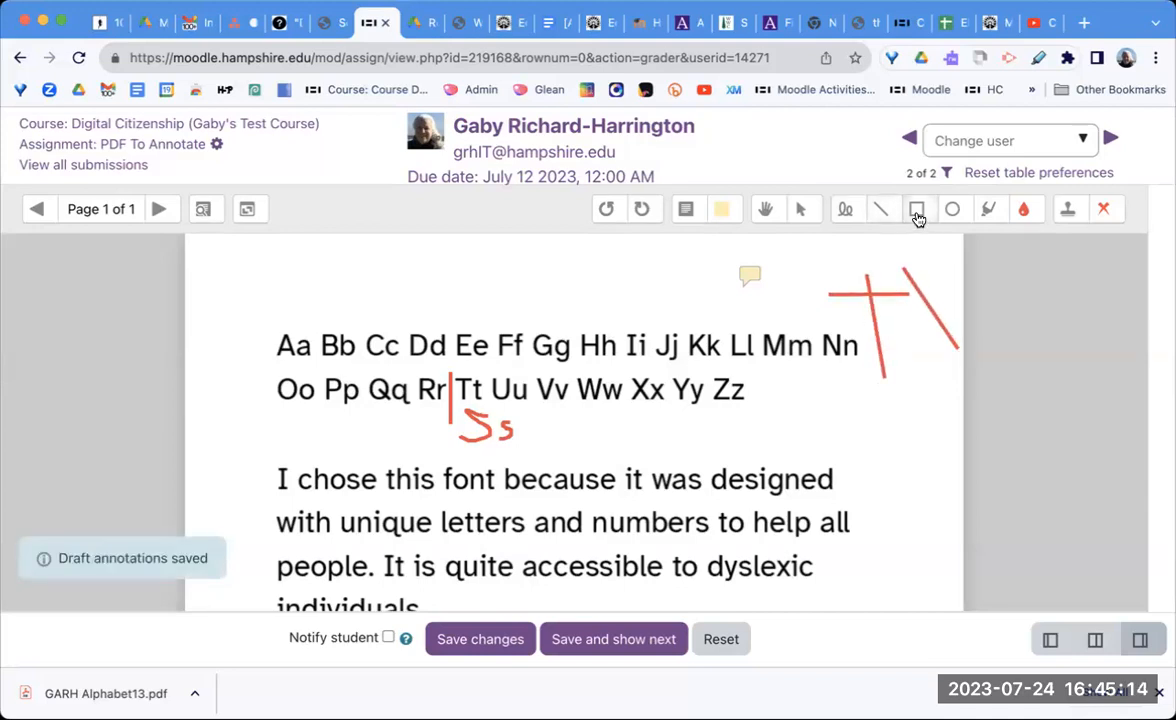
Draw a red rectangle below the crossing lines and a red circle beside it, after "Zz".
left_click_drag(847, 386, 895, 435)
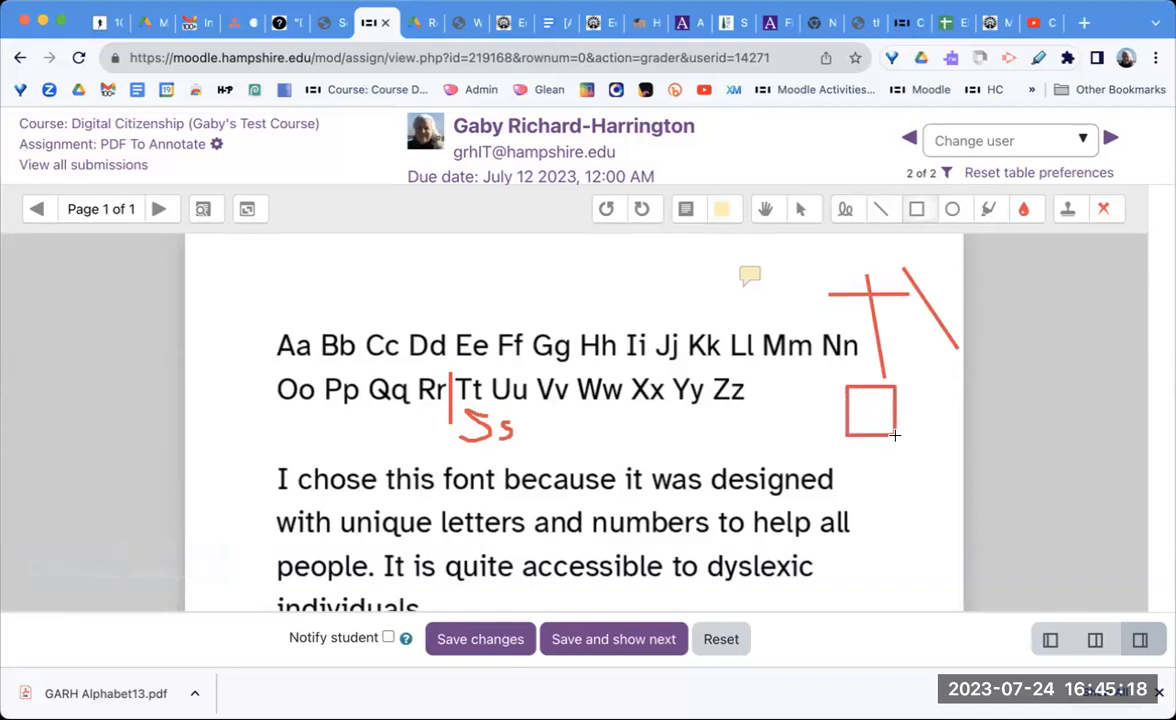
left_click(953, 211)
left_click_drag(788, 368, 834, 416)
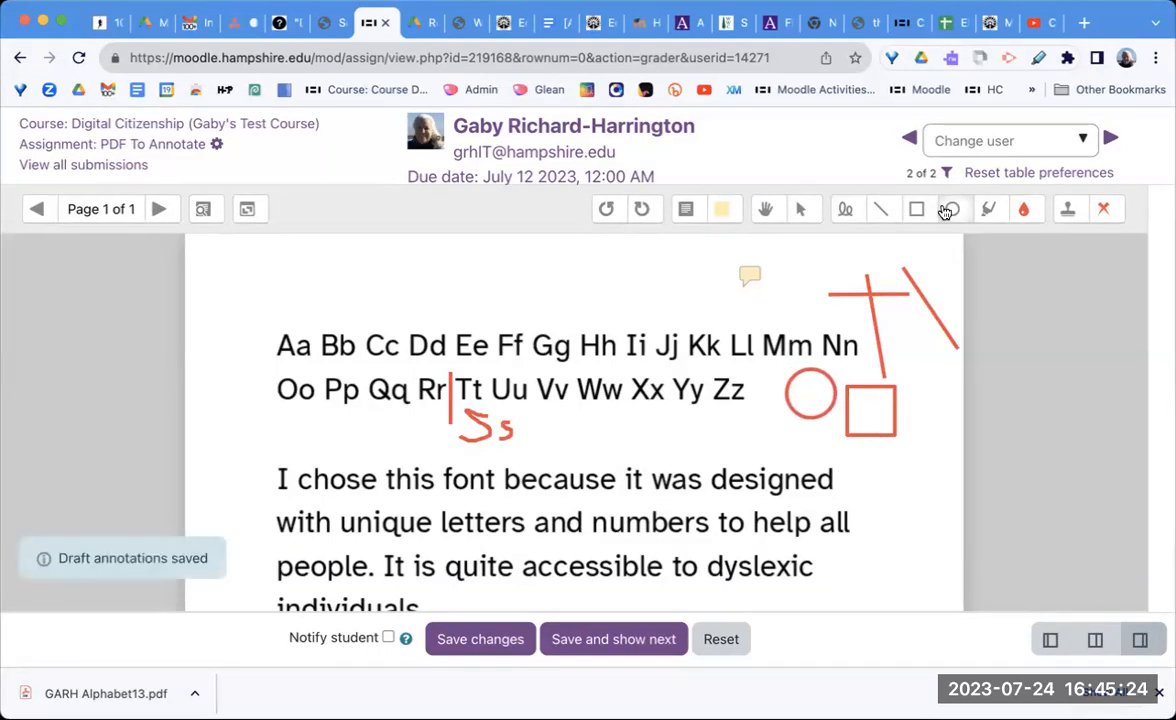
Highlight "Aa Bb Cc" in yellow on the alphabet's first line.
left_click(988, 211)
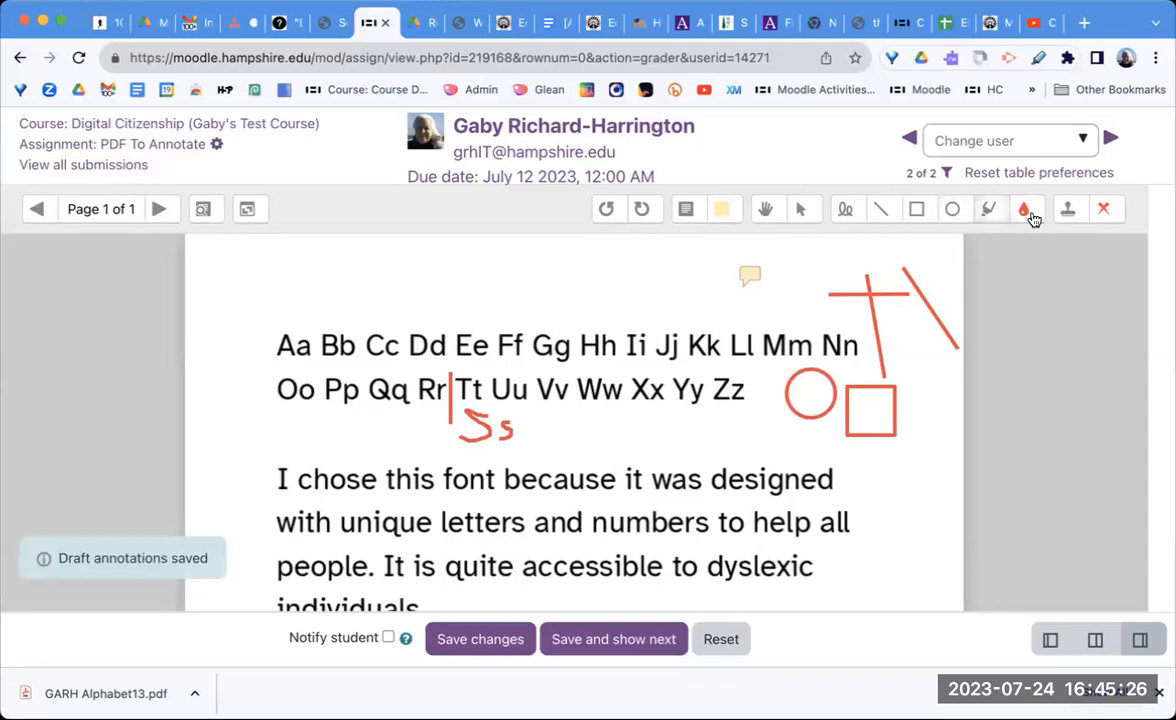
left_click(1028, 212)
left_click(1029, 274)
left_click_drag(285, 344, 405, 346)
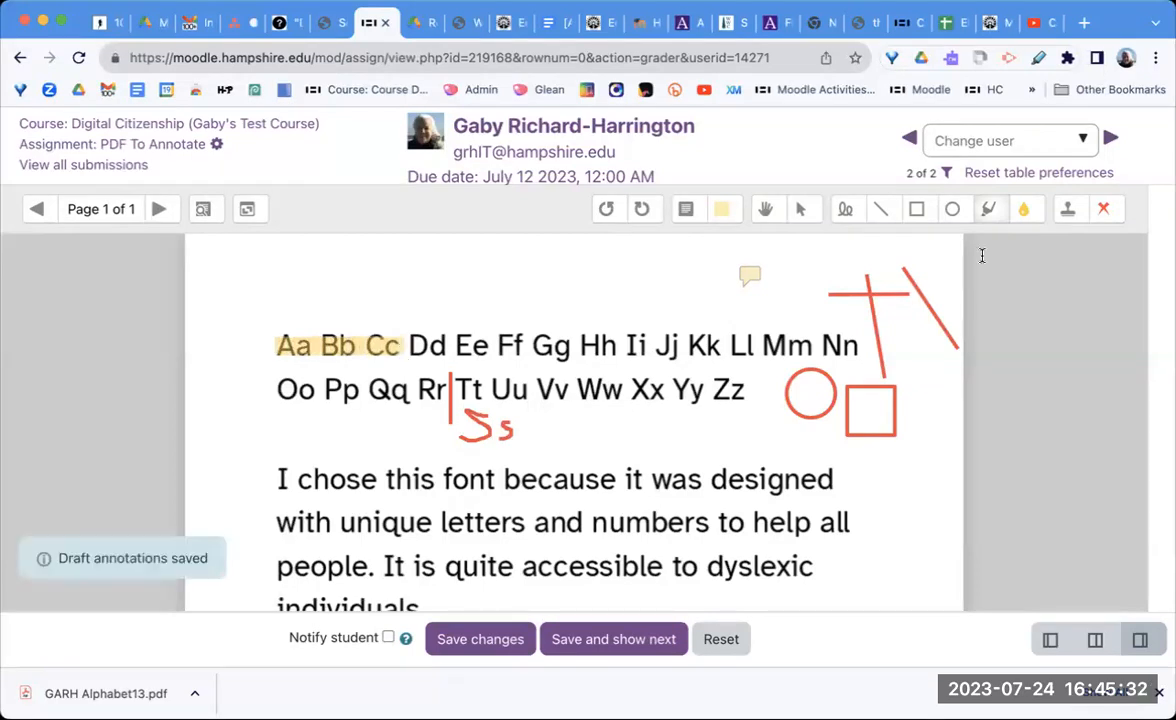
Highlight "Ee Ff" in green on the alphabet's first line.
left_click(1023, 218)
left_click(1031, 338)
left_click_drag(457, 344, 519, 349)
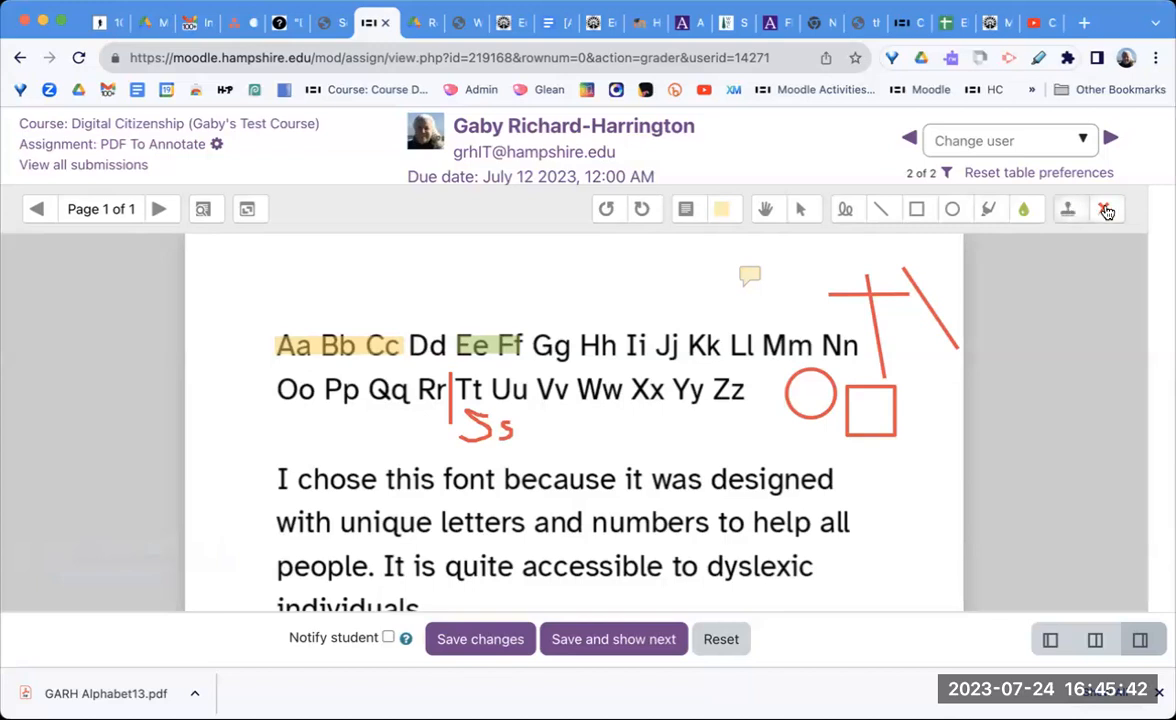
Place a red cross stamp between "Rr" and "Tt", at the upper end of the vertical mark.
left_click(1107, 211)
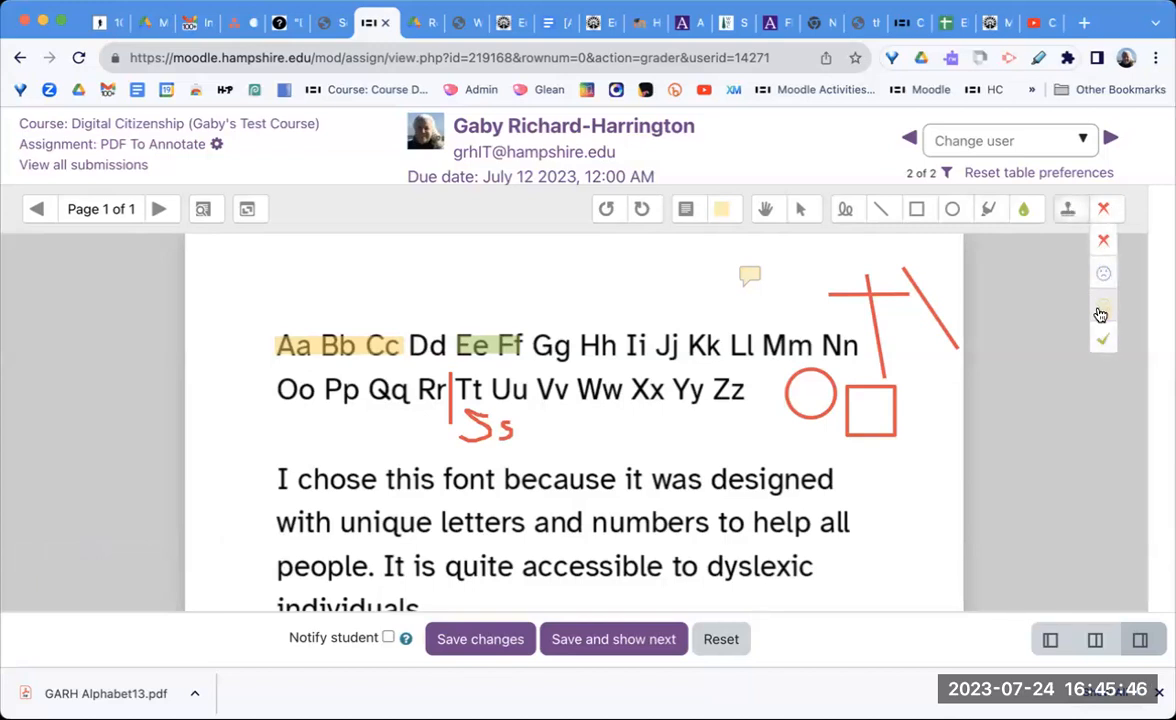
left_click(1105, 247)
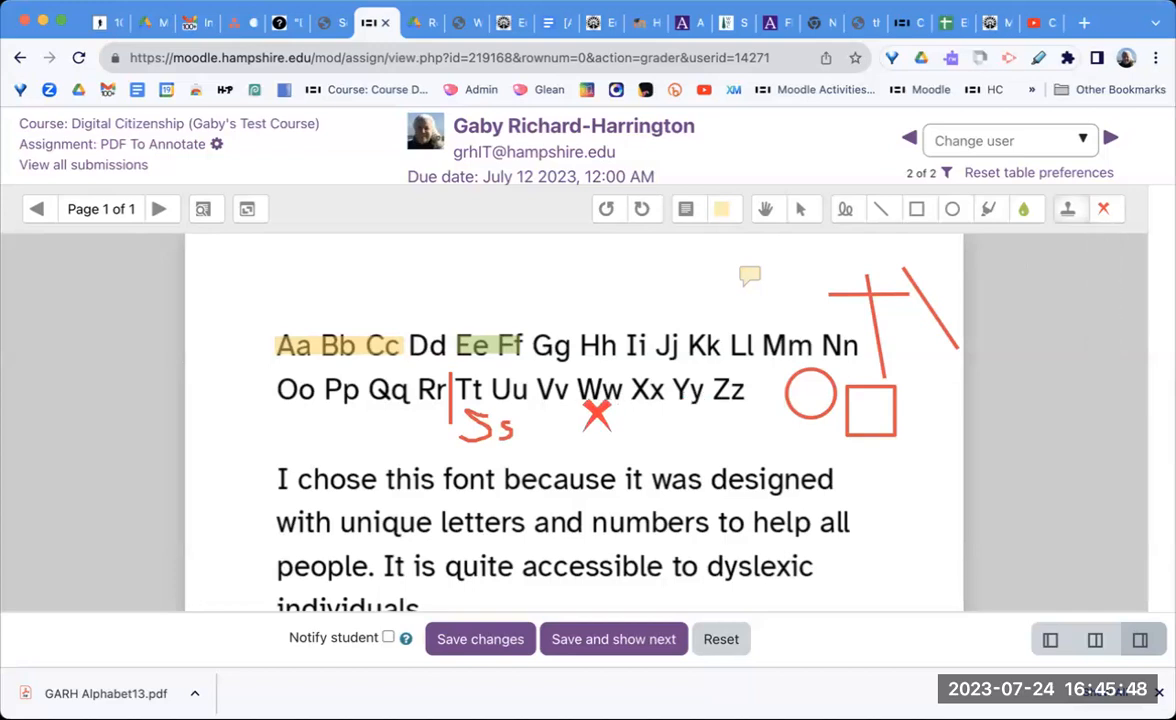
left_click(455, 381)
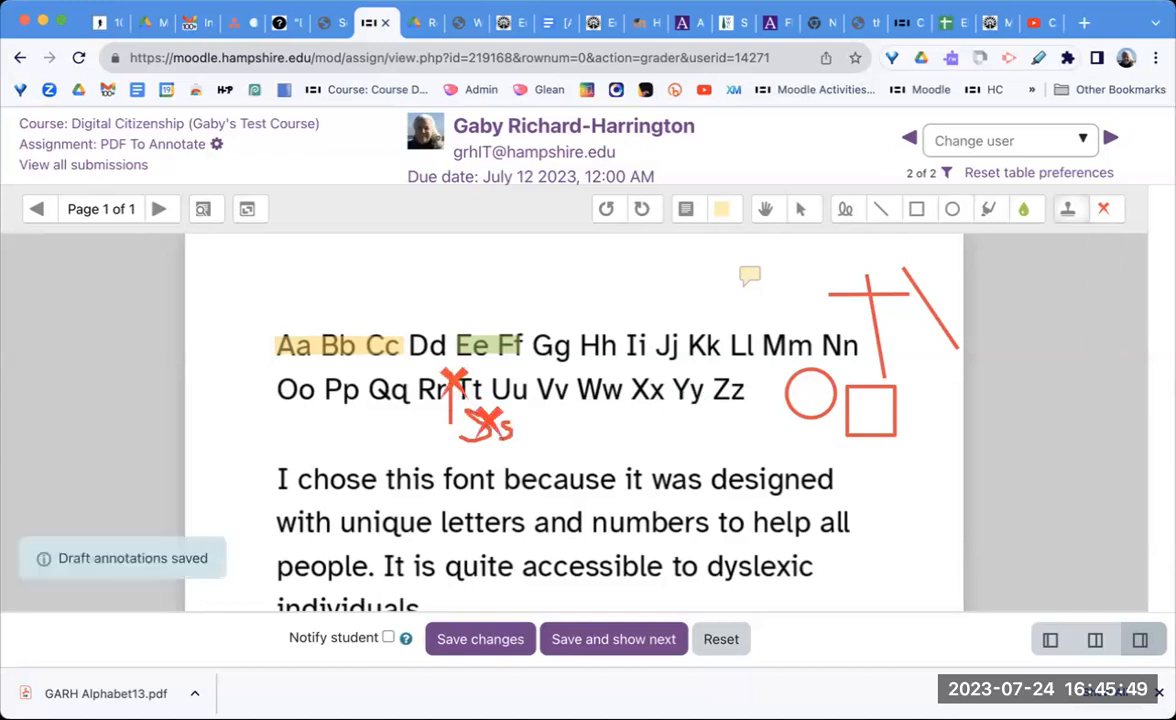
Place a green check mark stamp after "5S" at the end of the examples line.
left_click(1104, 206)
scroll(830, 490, "down", 5)
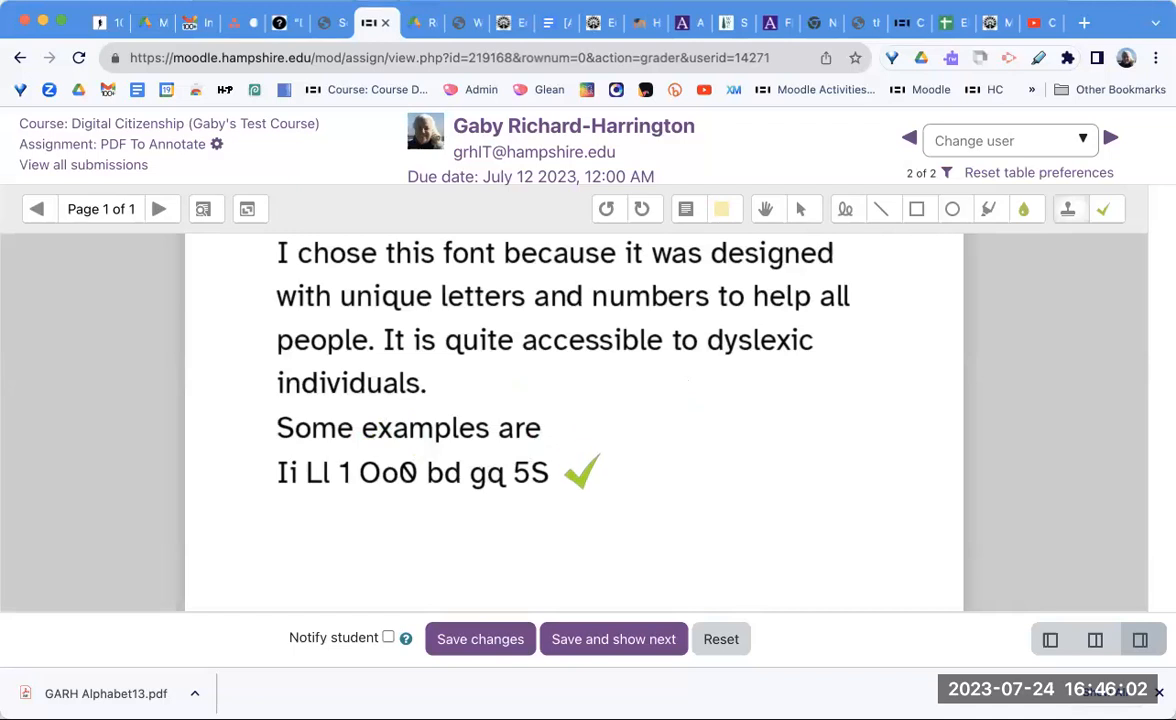
left_click(582, 470)
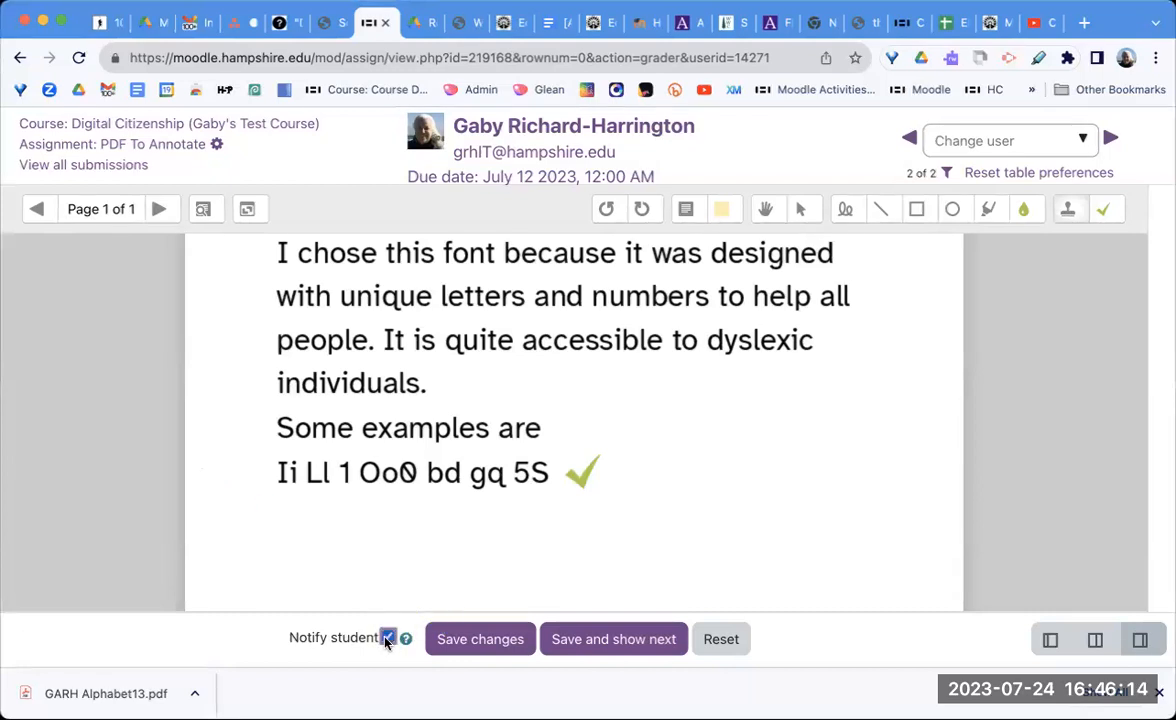
Save the annotated submission with student notification enabled, and reset the grading page.
left_click(477, 645)
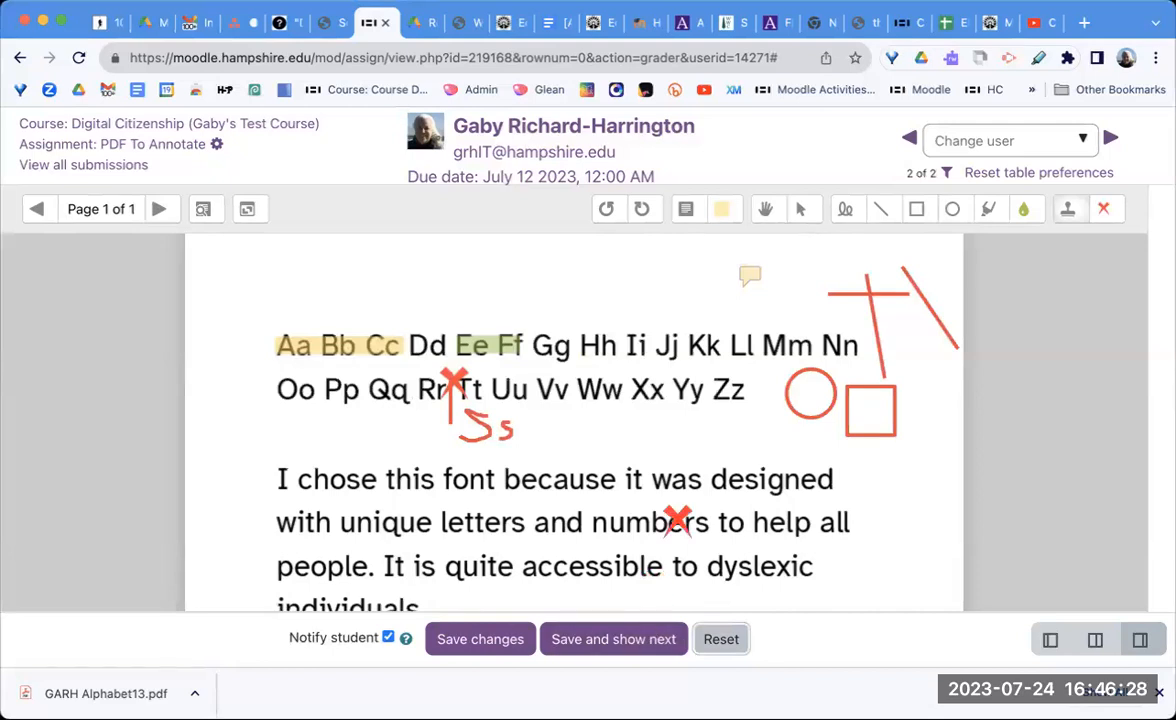
left_click(721, 641)
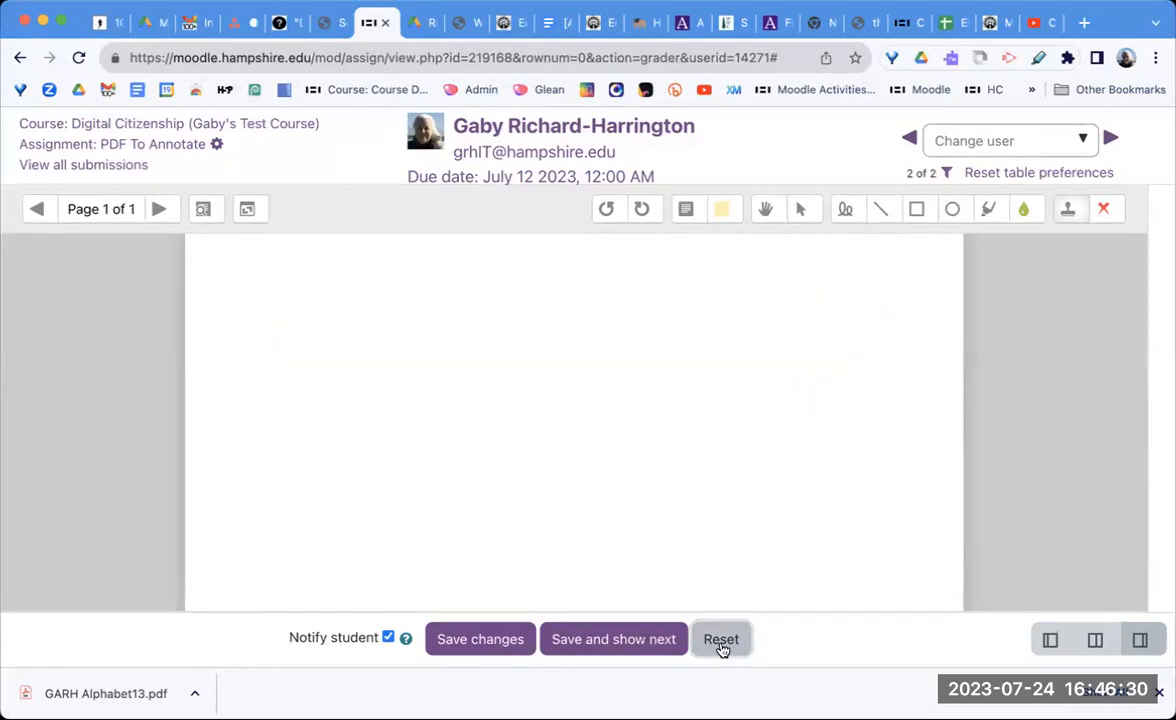